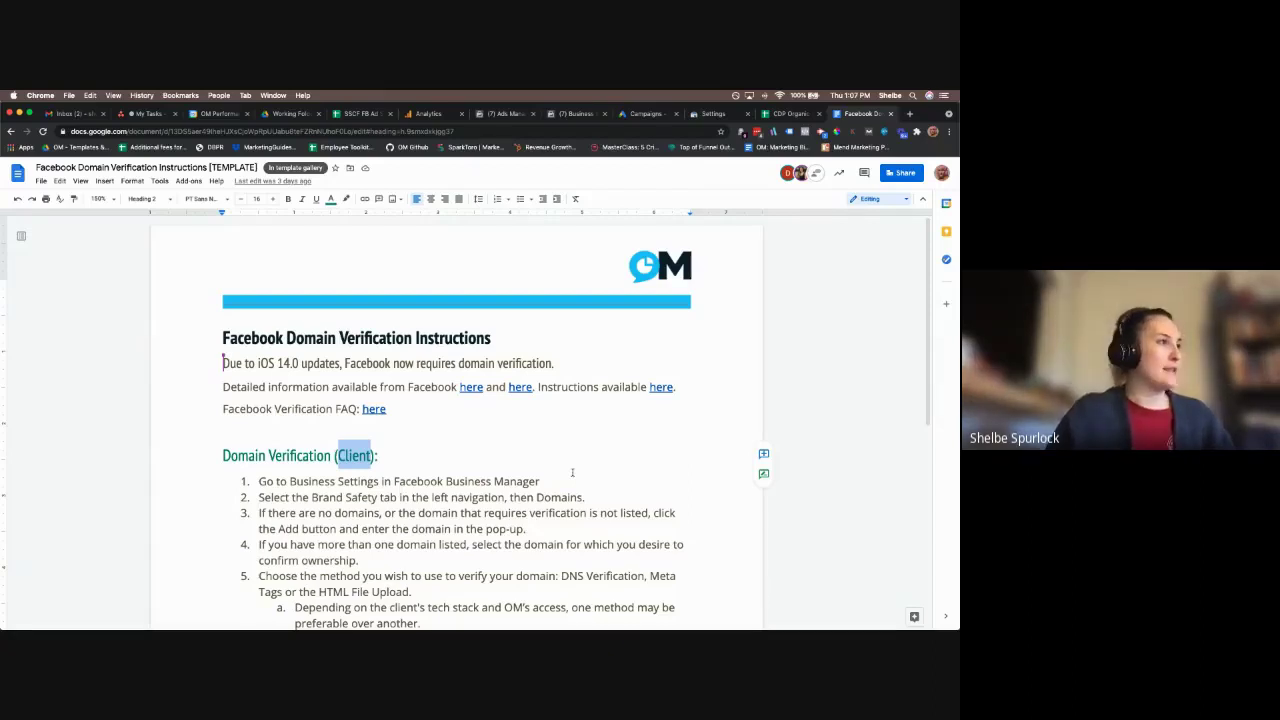
Review the Facebook reference links and the client domain verification steps in the instructions document
left_click(471, 387)
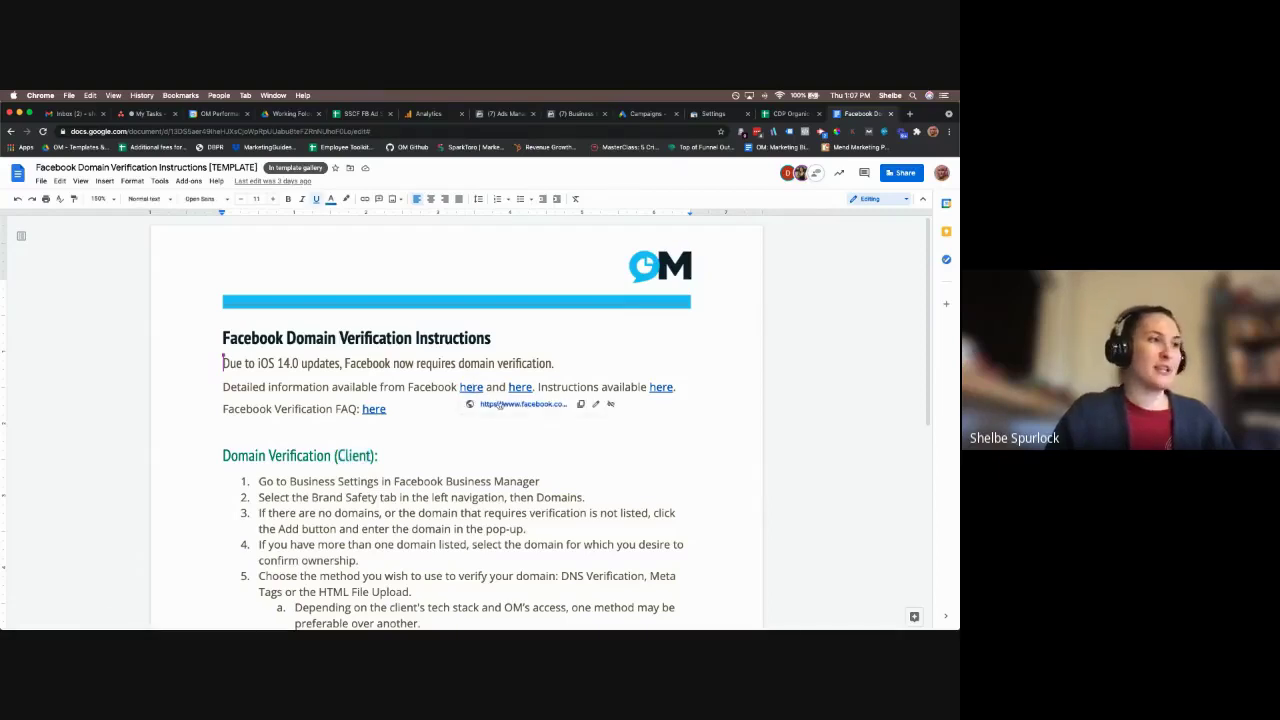
left_click(661, 387)
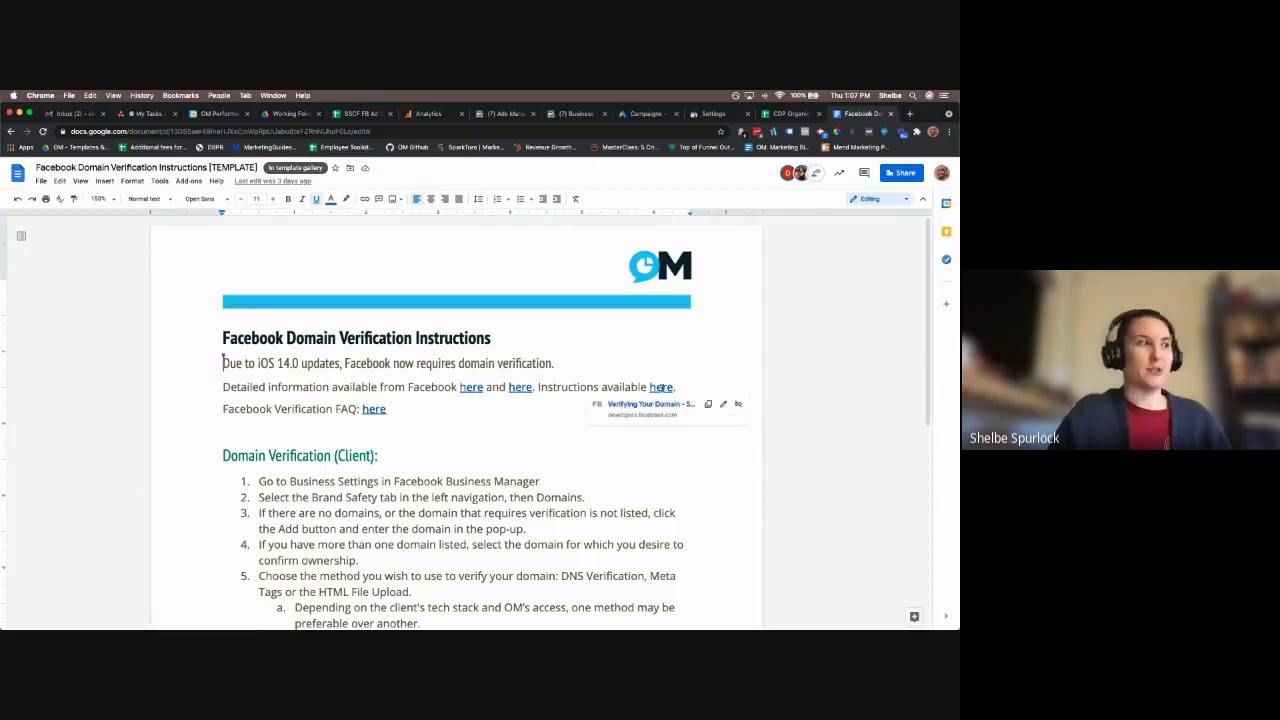
left_click(374, 409)
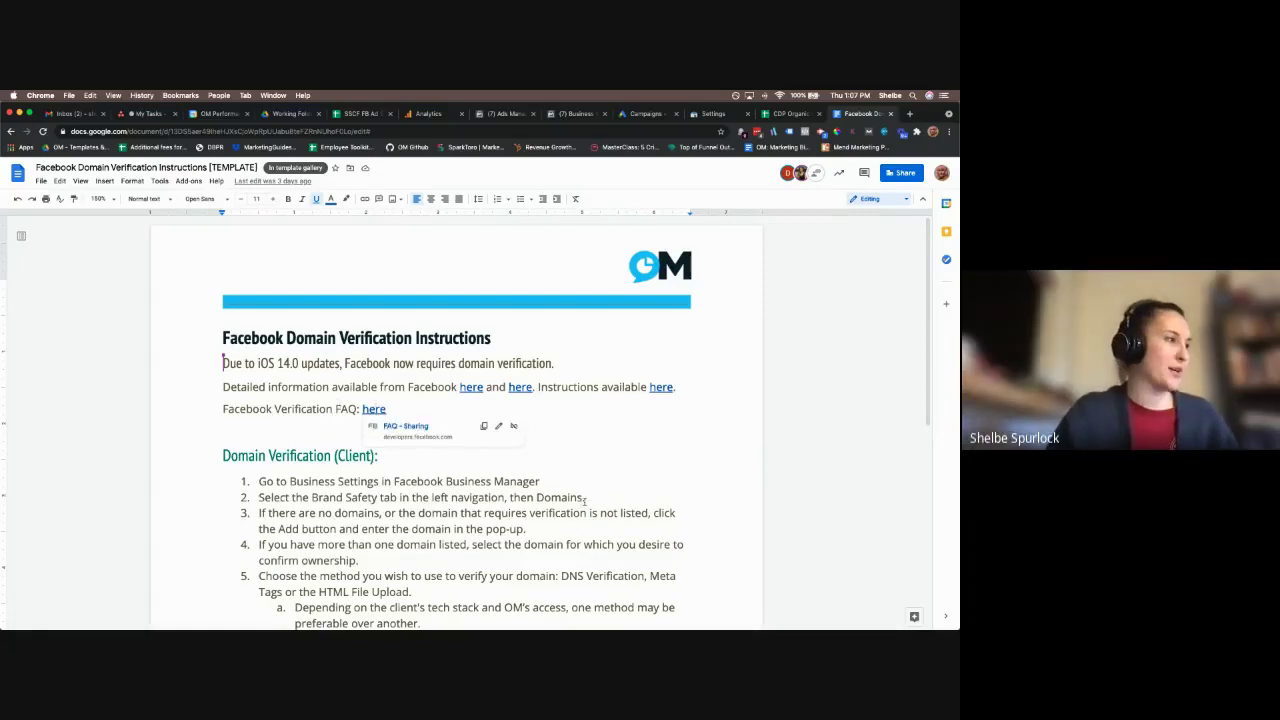
scroll(598, 487, "down", 1)
scroll(598, 487, "down", 5)
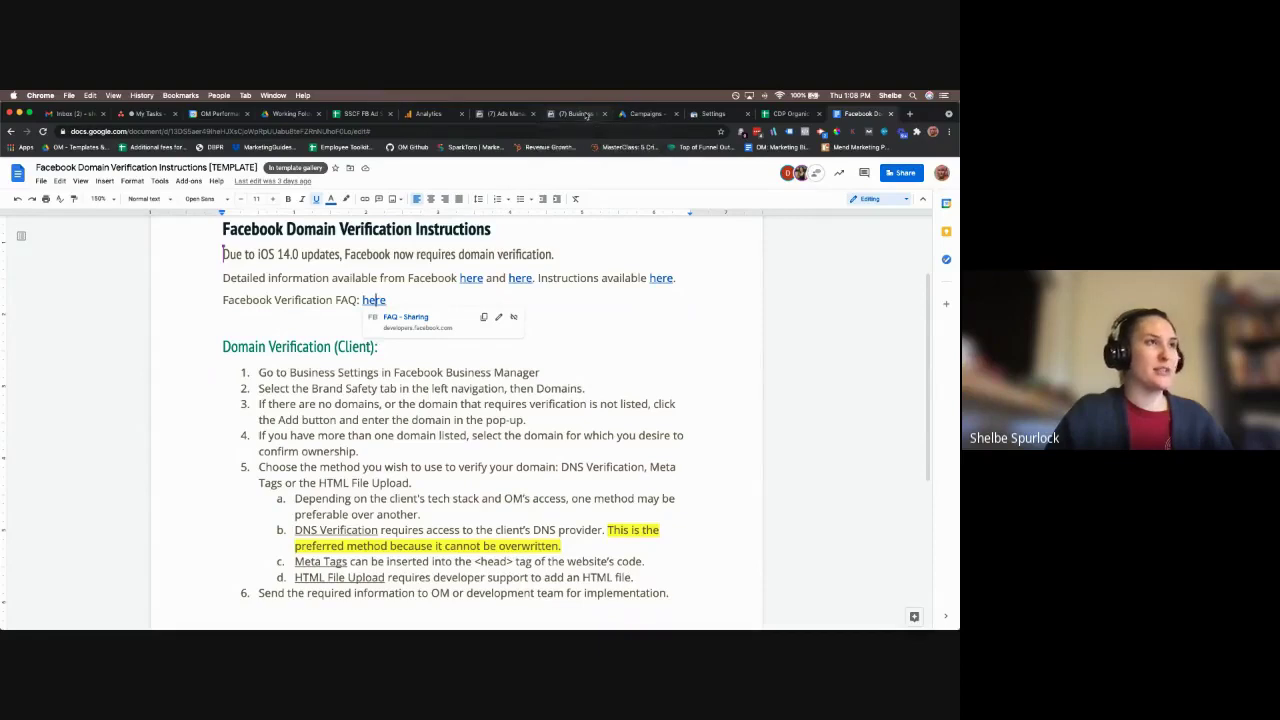
Switch to Facebook Business Settings and inspect growwithom.com and devwithom.com among the Brand Safety domains
left_click(580, 114)
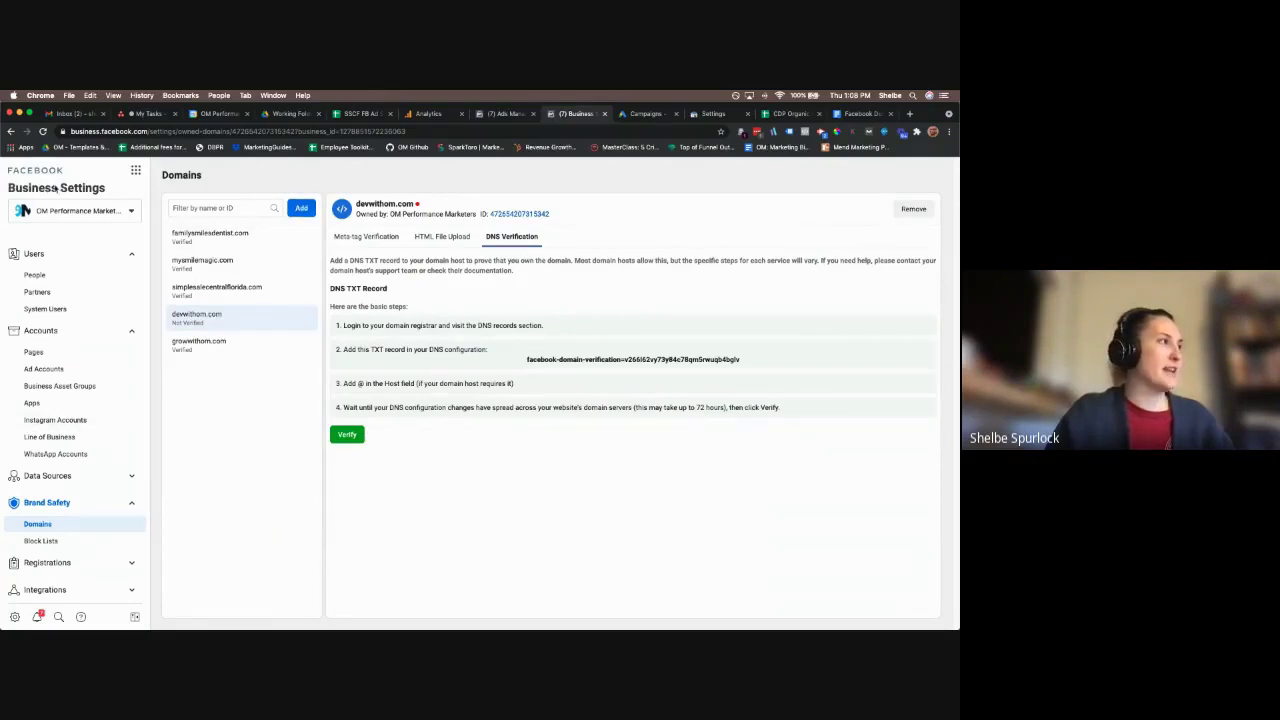
left_click(99, 510)
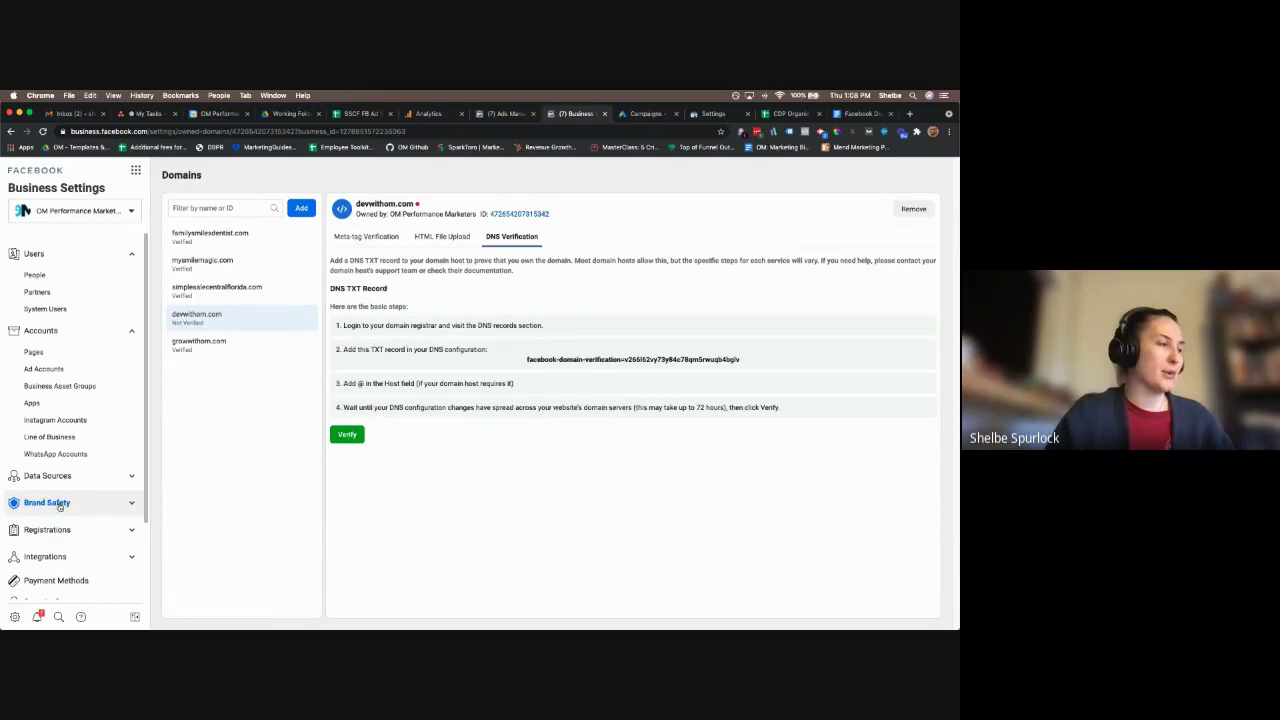
left_click(78, 506)
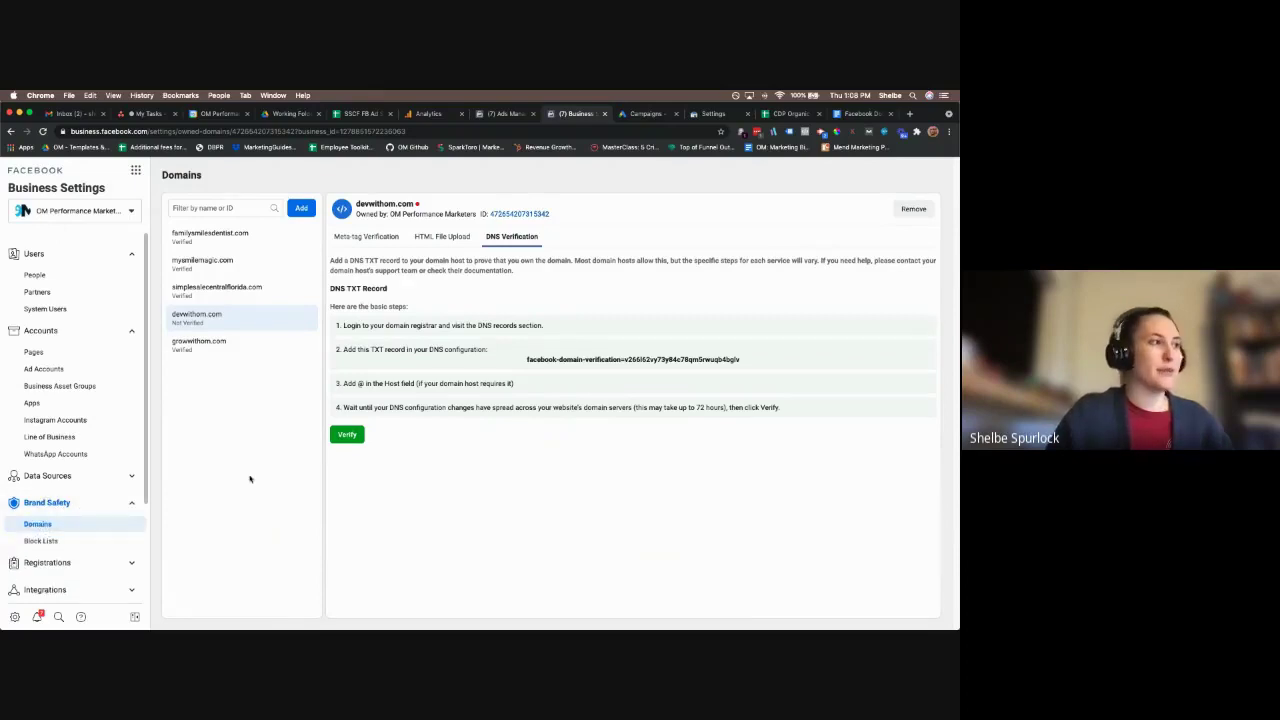
left_click(253, 350)
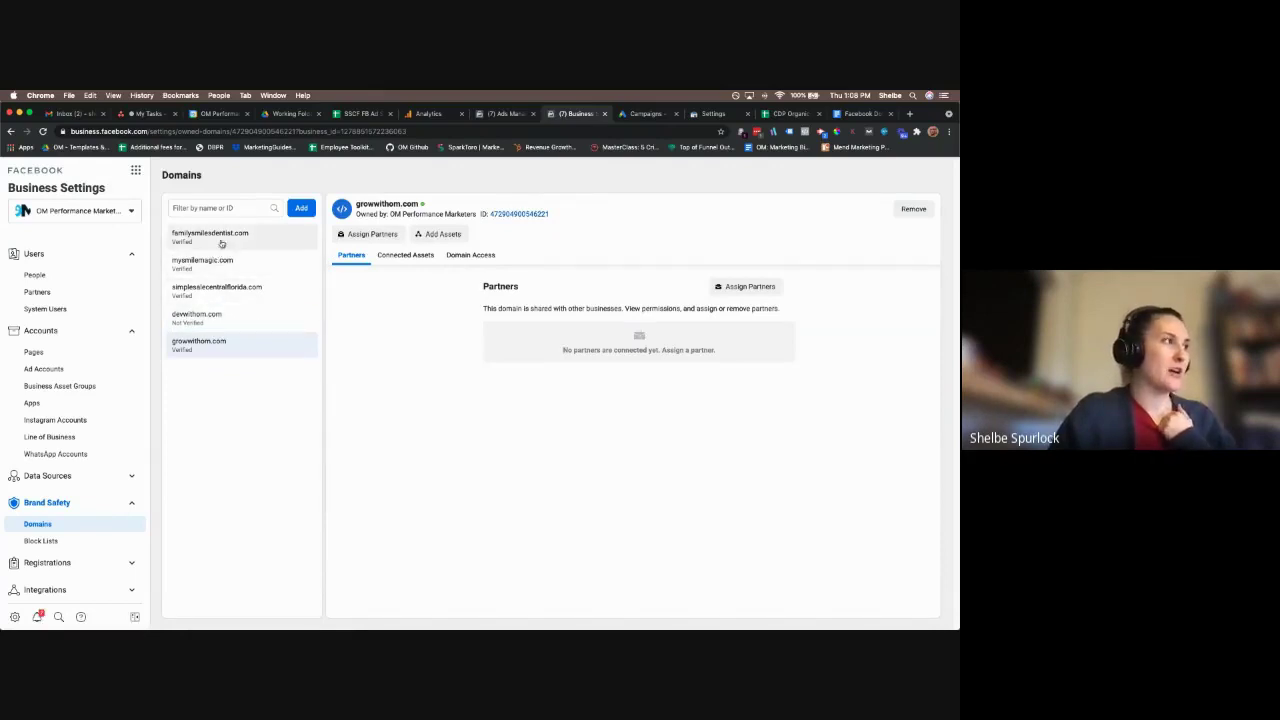
left_click(244, 327)
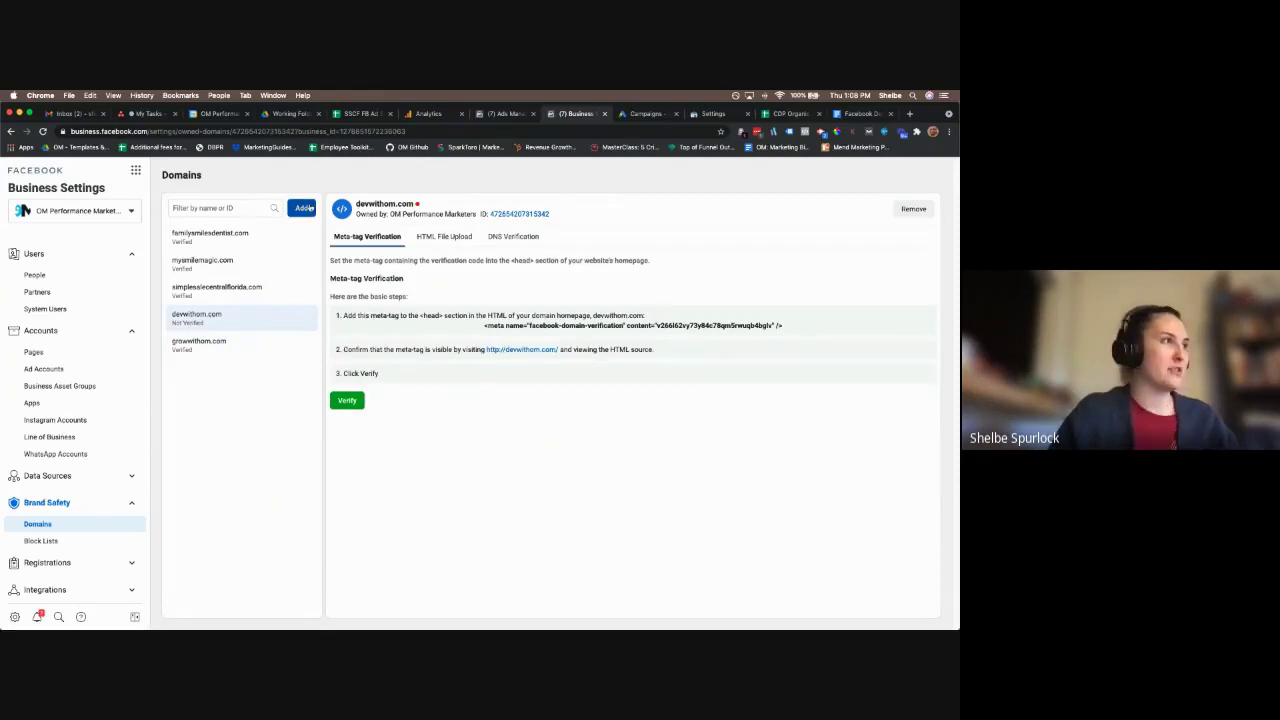
Add example.com as a new domain of the business
left_click(304, 208)
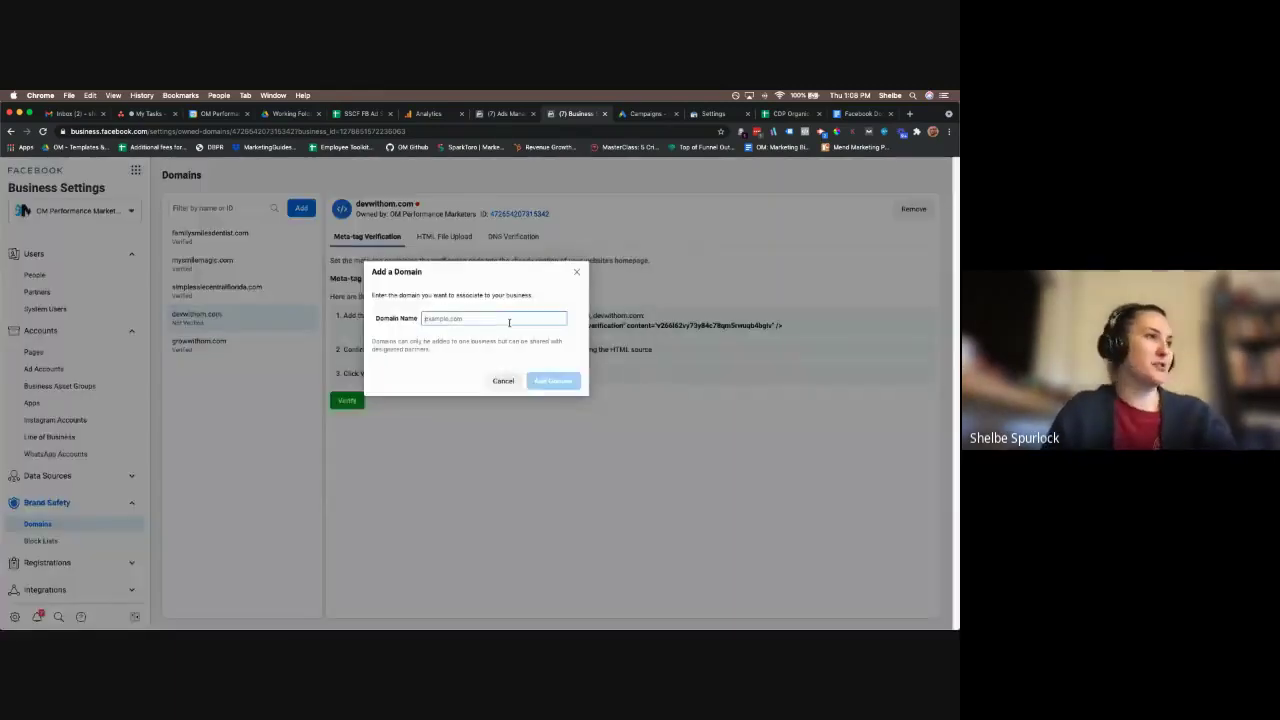
type("exampl")
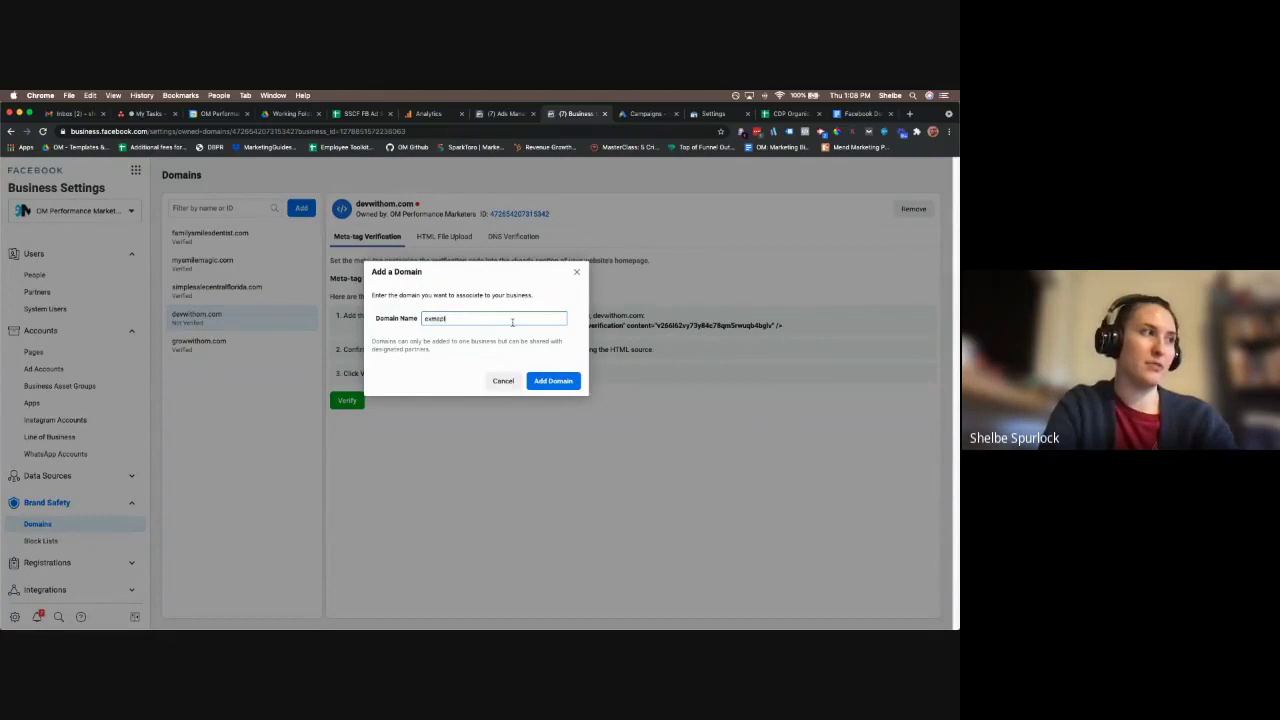
key("BackSpace")
key("BackSpace")
key("BackSpace")
key("BackSpace")
key("BackSpace")
type("xam")
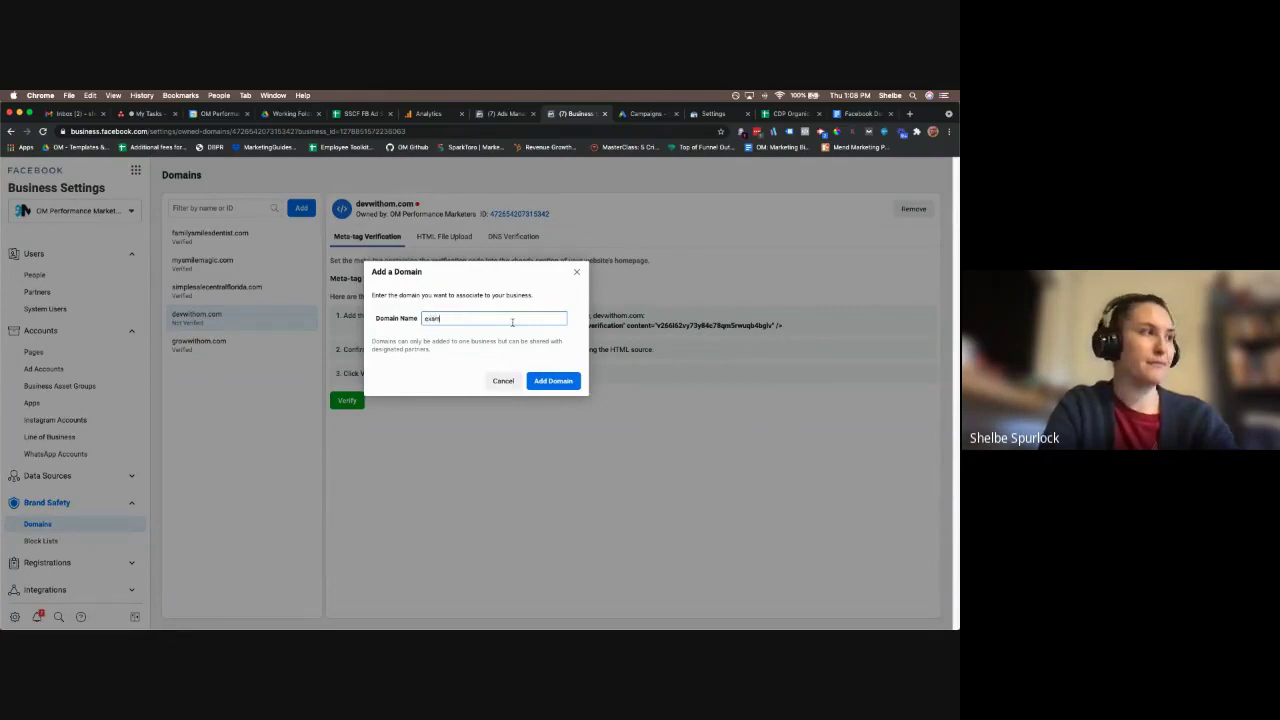
type("ple.com")
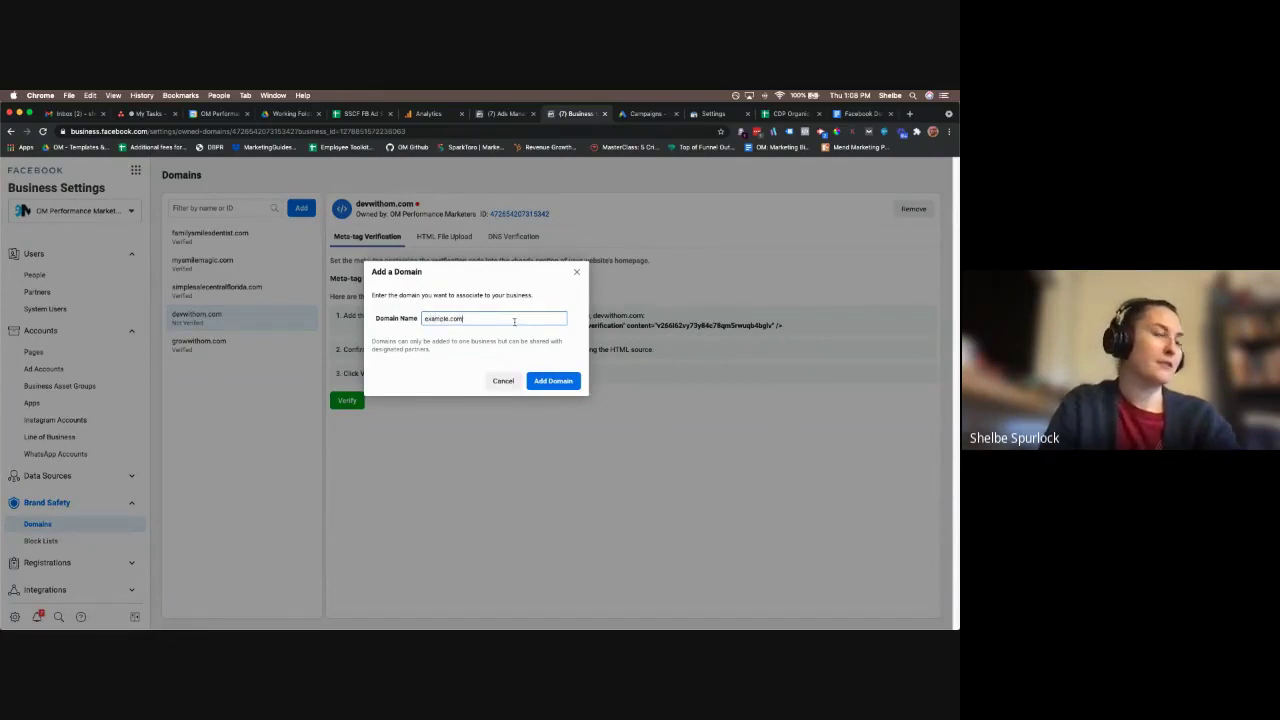
left_click(553, 380)
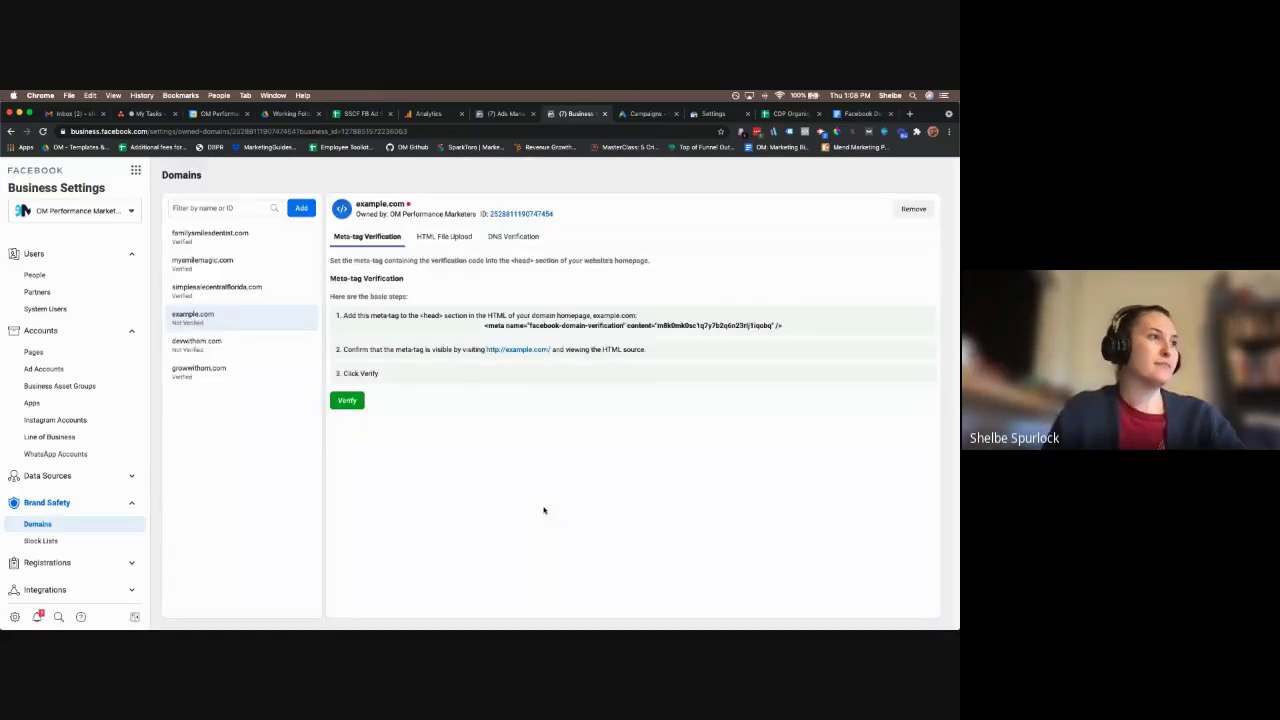
Compare the HTML file upload, DNS and meta-tag verification methods for example.com, ending on DNS verification
left_click(443, 237)
left_click(509, 240)
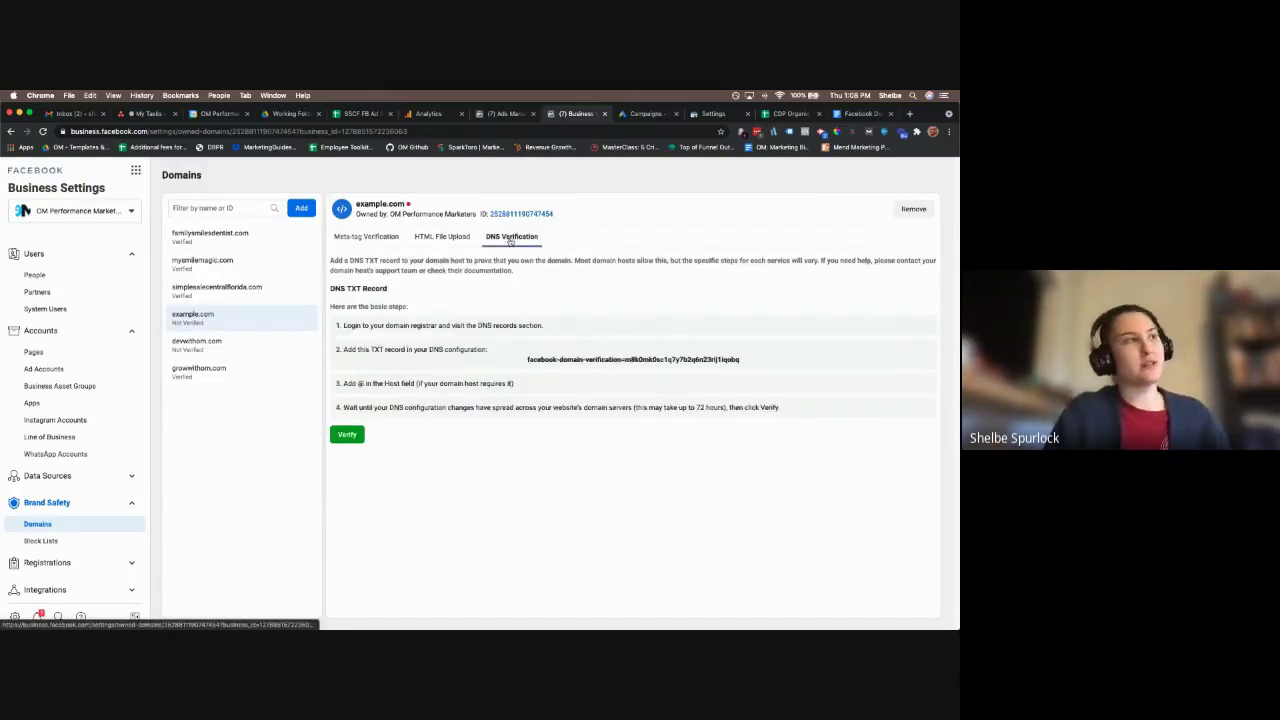
left_click(398, 238)
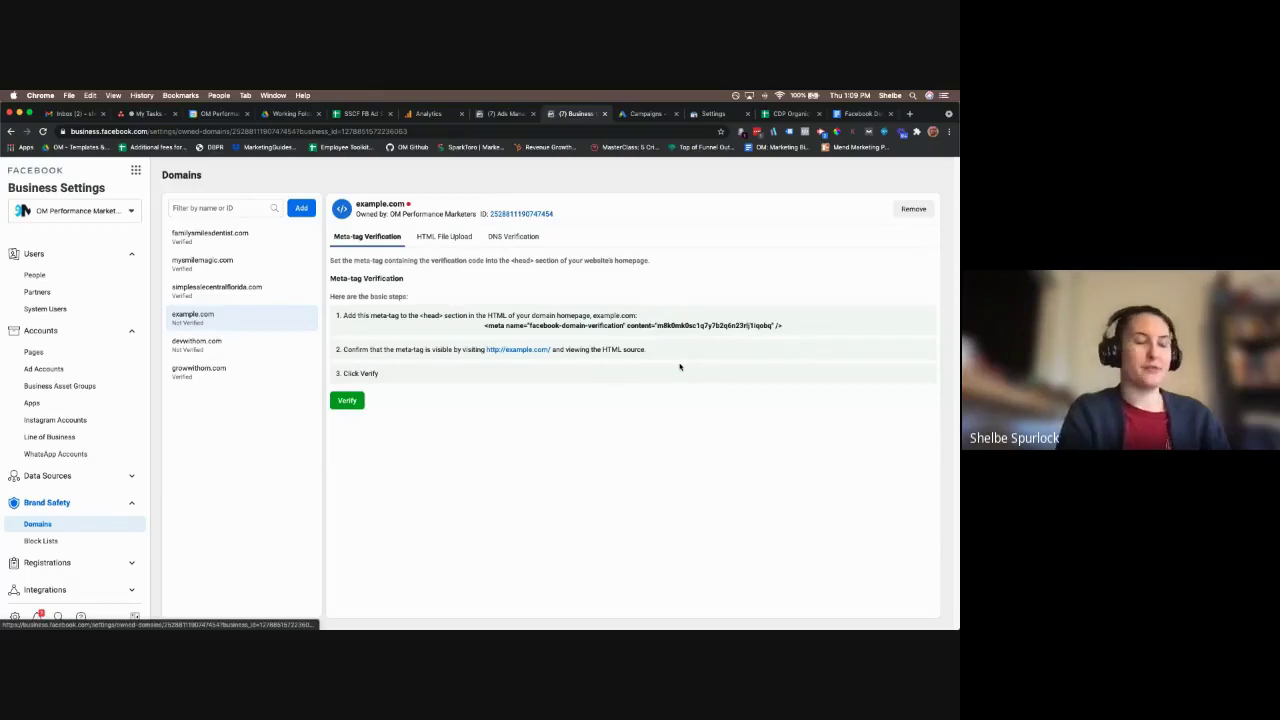
left_click(533, 240)
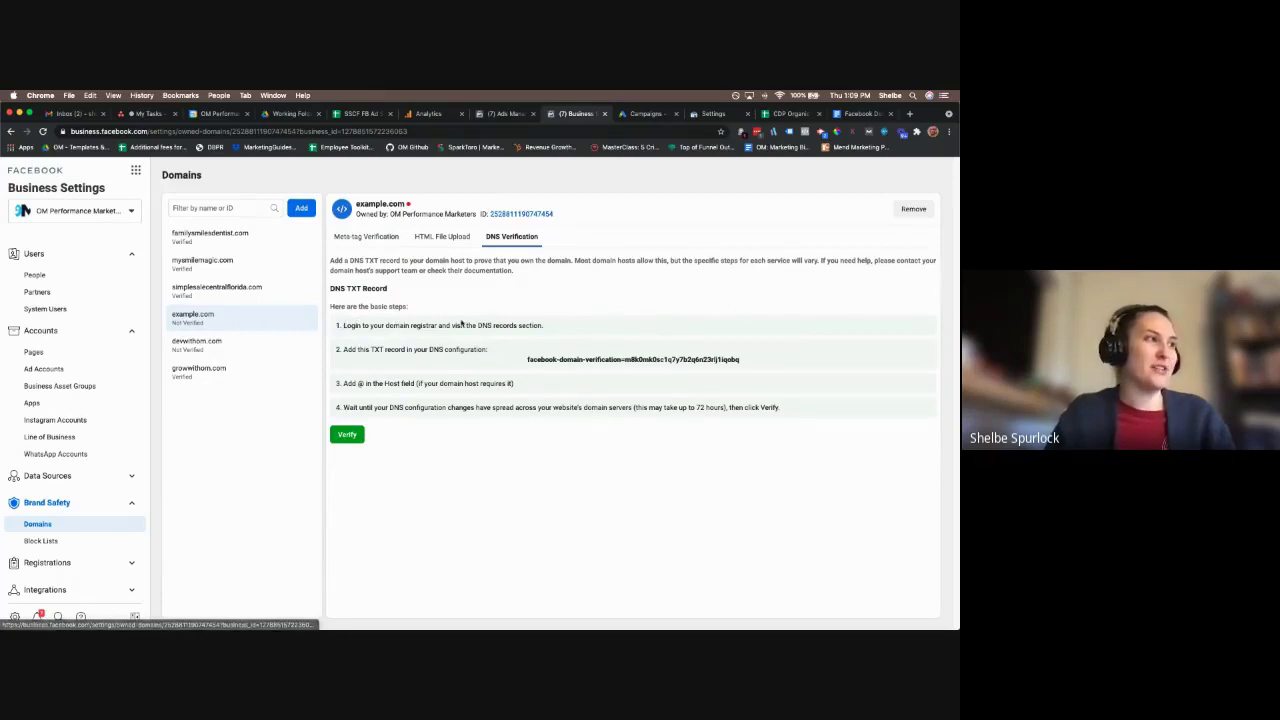
Read through the DNS TXT record instructions for example.com, from the registrar login to the final verification
left_click_drag(341, 326, 548, 327)
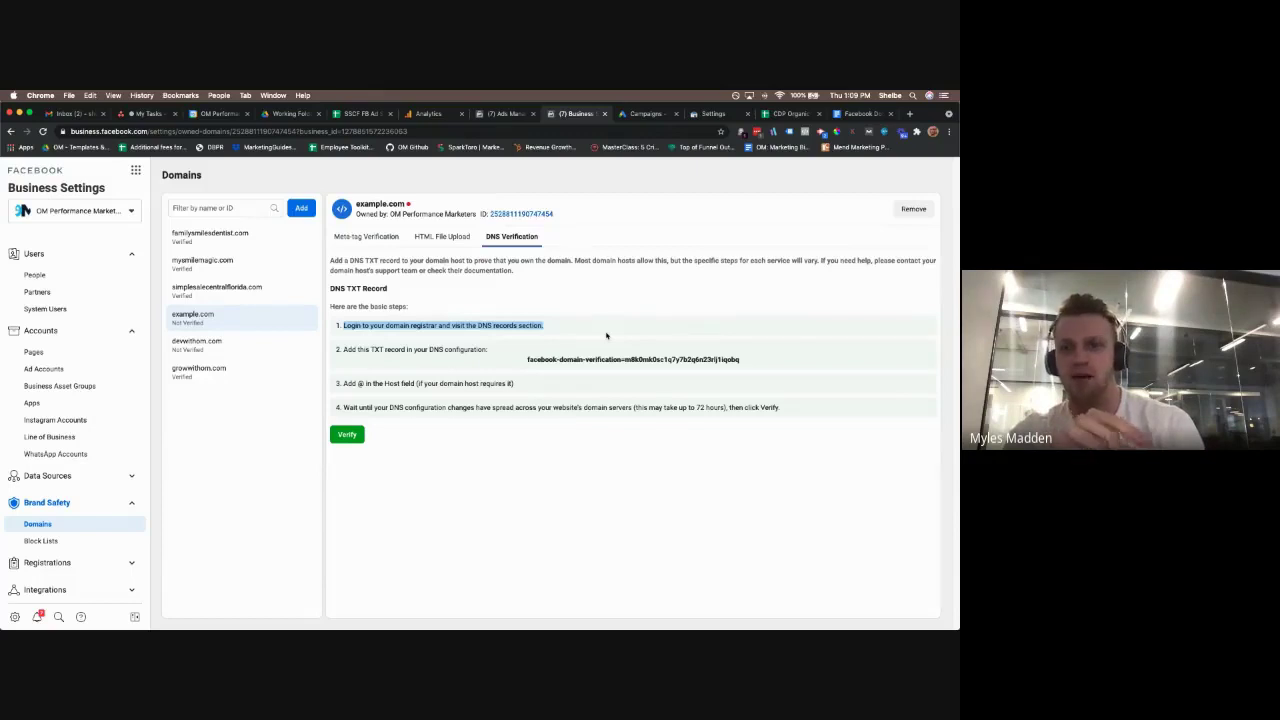
left_click(604, 317)
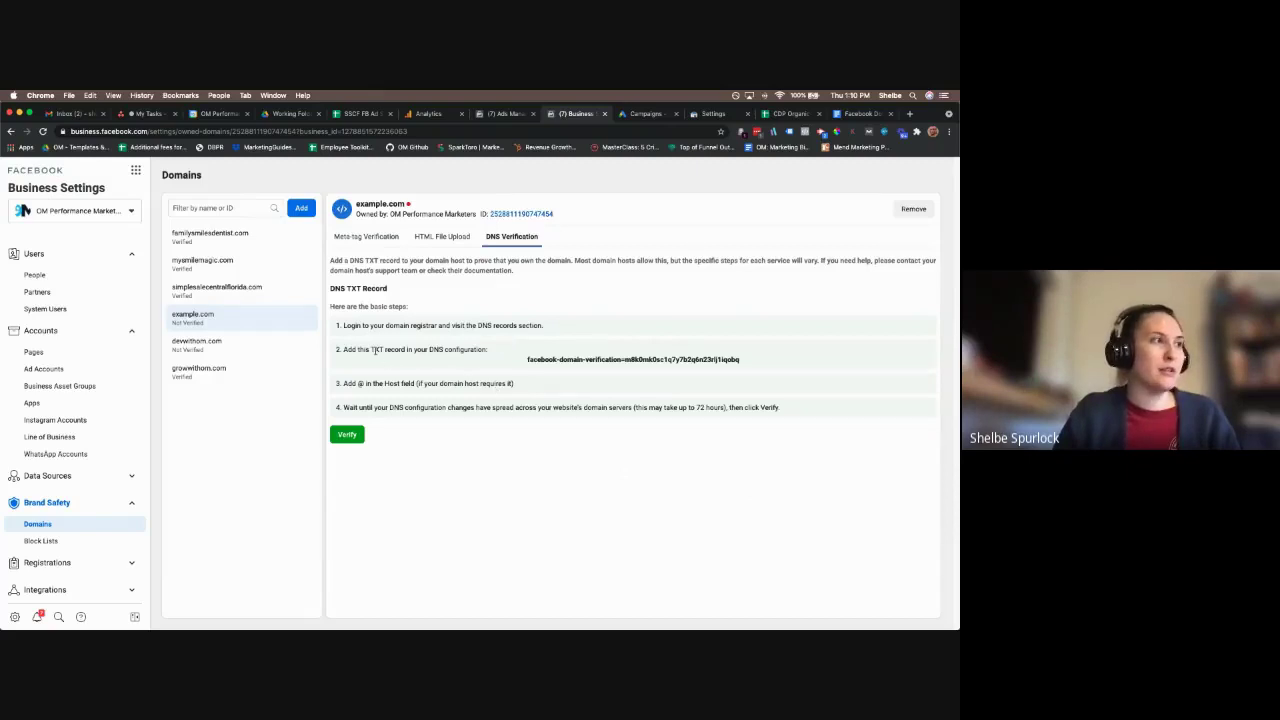
left_click_drag(431, 349, 480, 350)
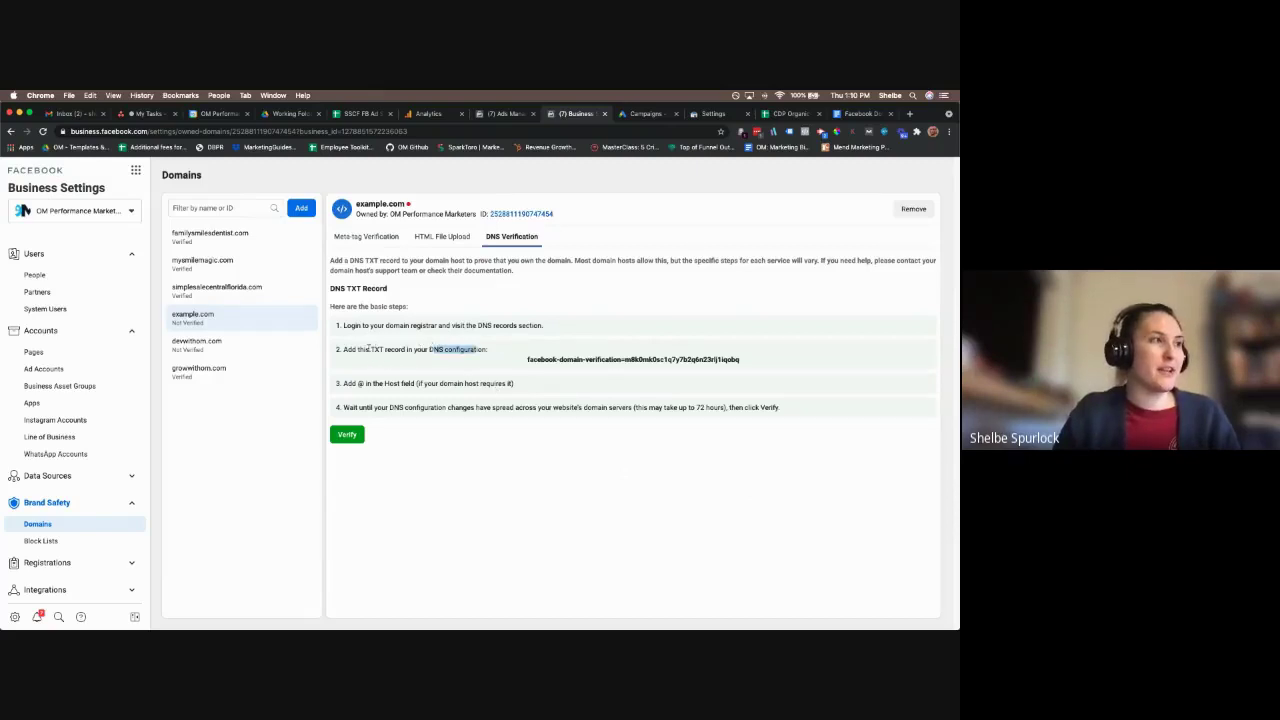
left_click_drag(369, 349, 406, 350)
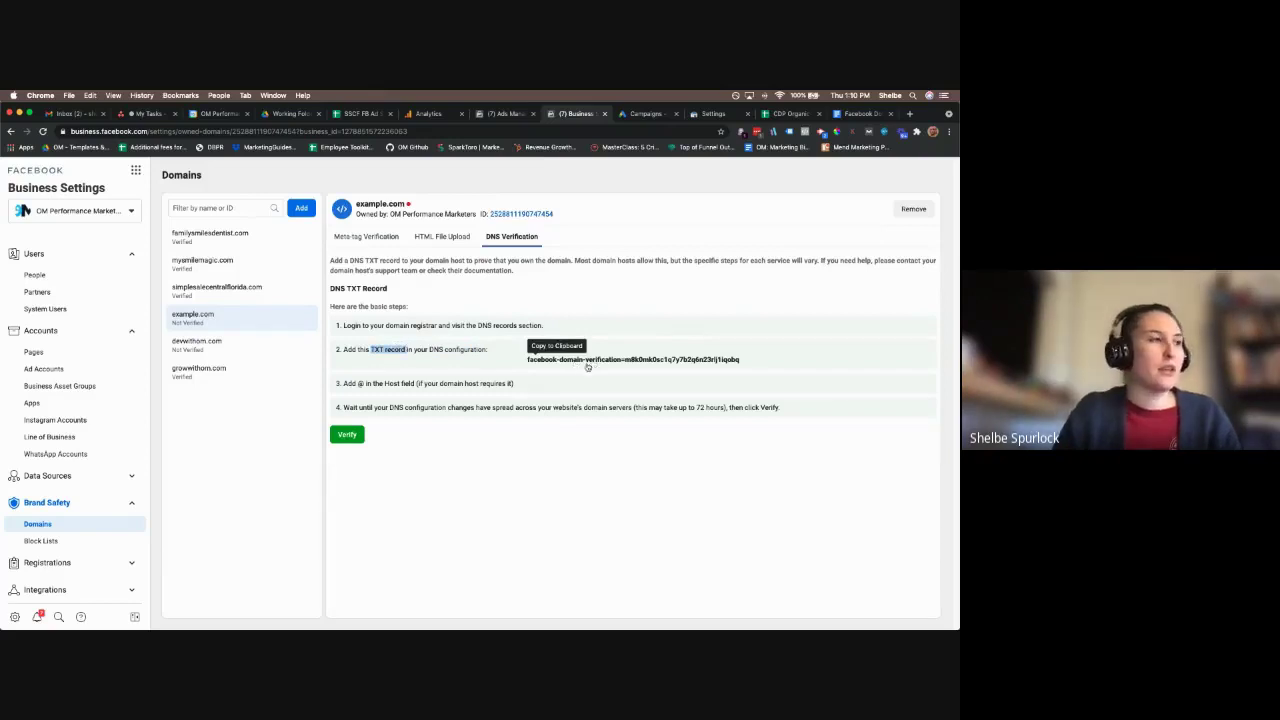
left_click_drag(439, 383, 474, 382)
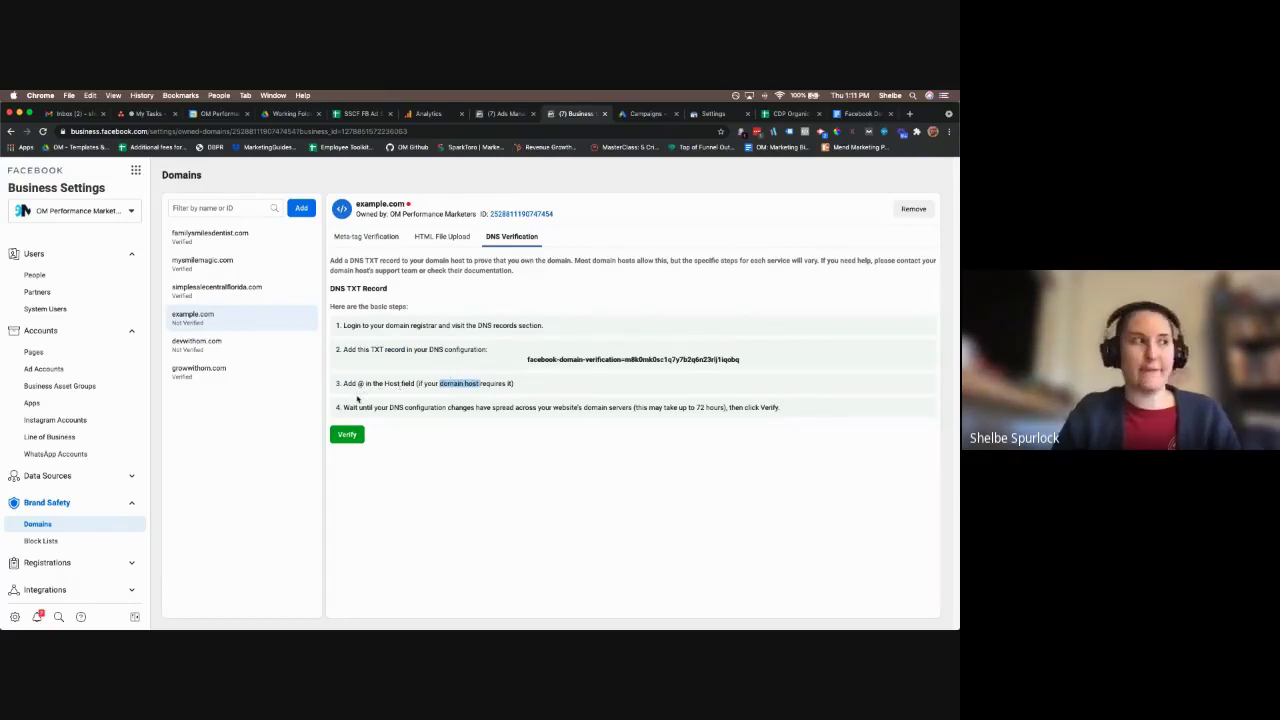
left_click(635, 408)
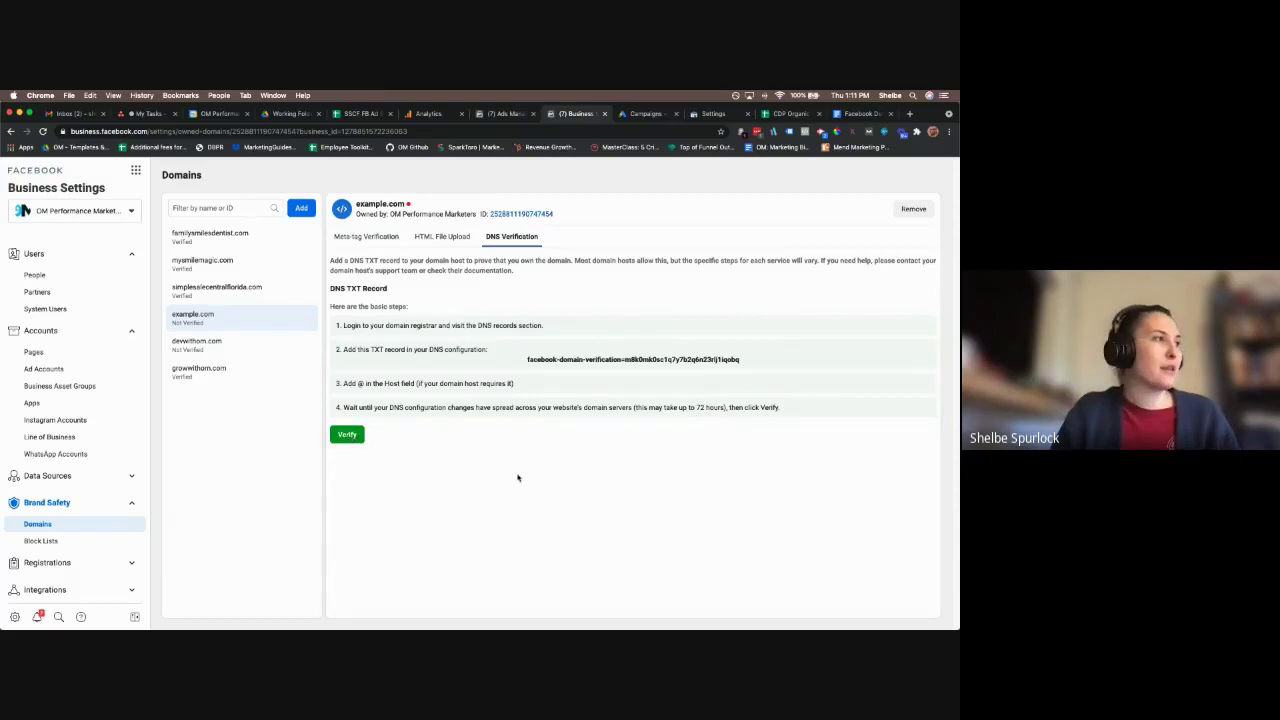
left_click_drag(649, 408, 704, 424)
left_click(705, 425)
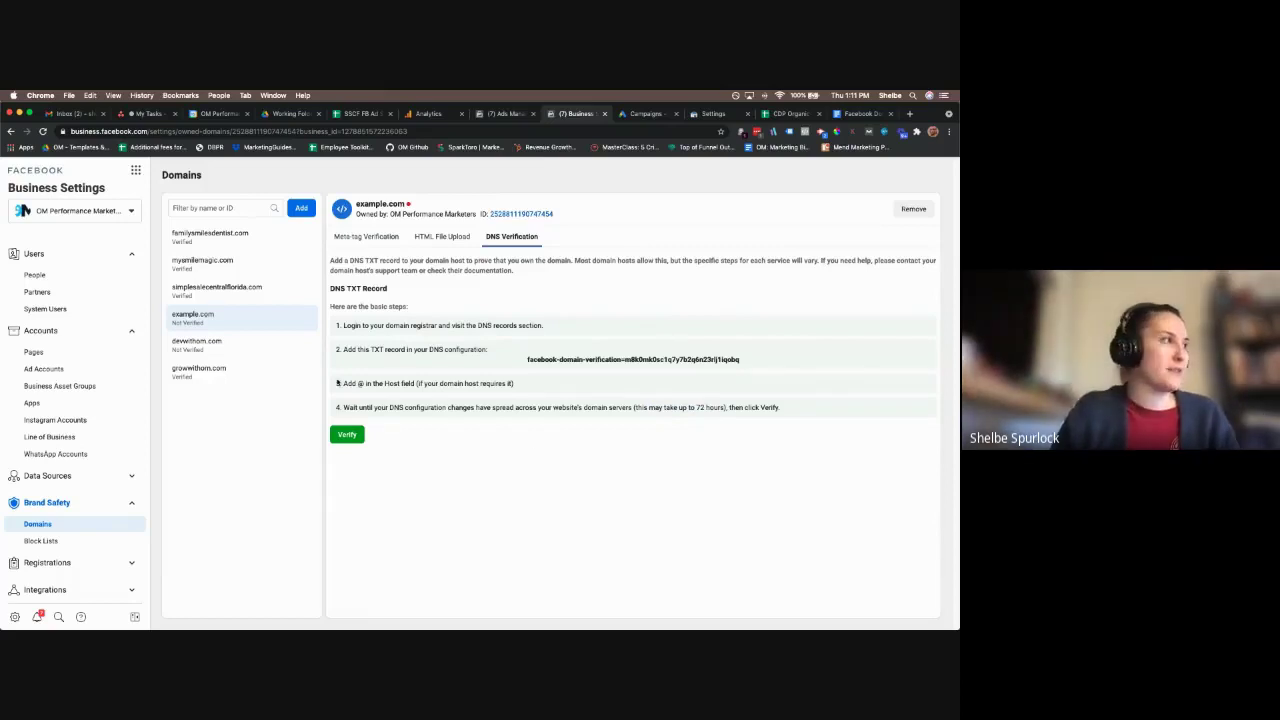
Examine the partner assignment and asset assignment options of growwithom.com, closing both dialogs without changes
left_click(205, 368)
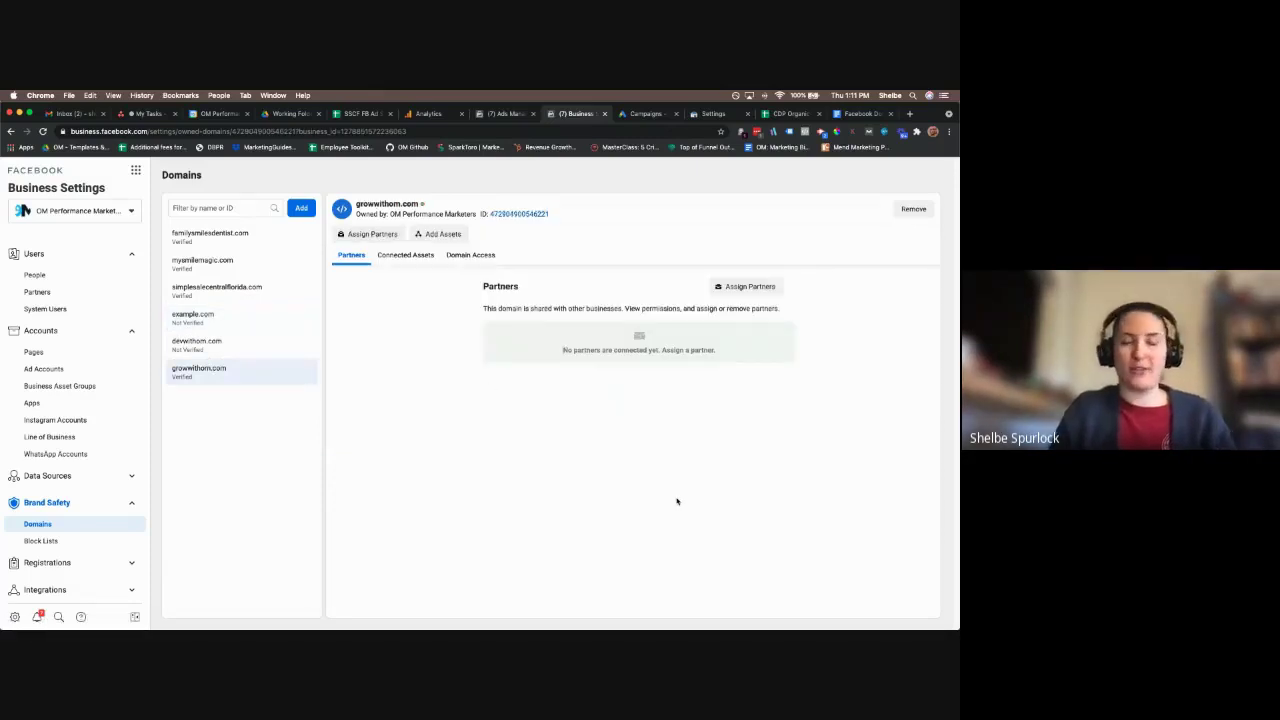
left_click(370, 234)
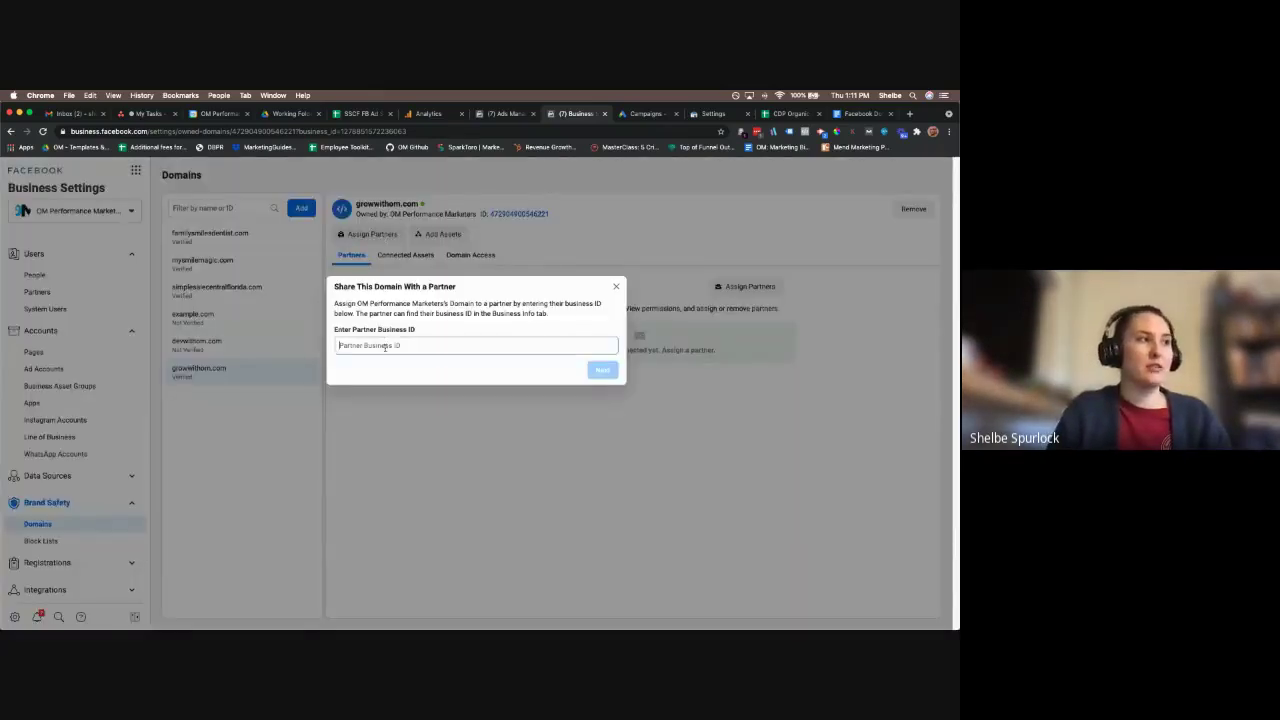
left_click(858, 113)
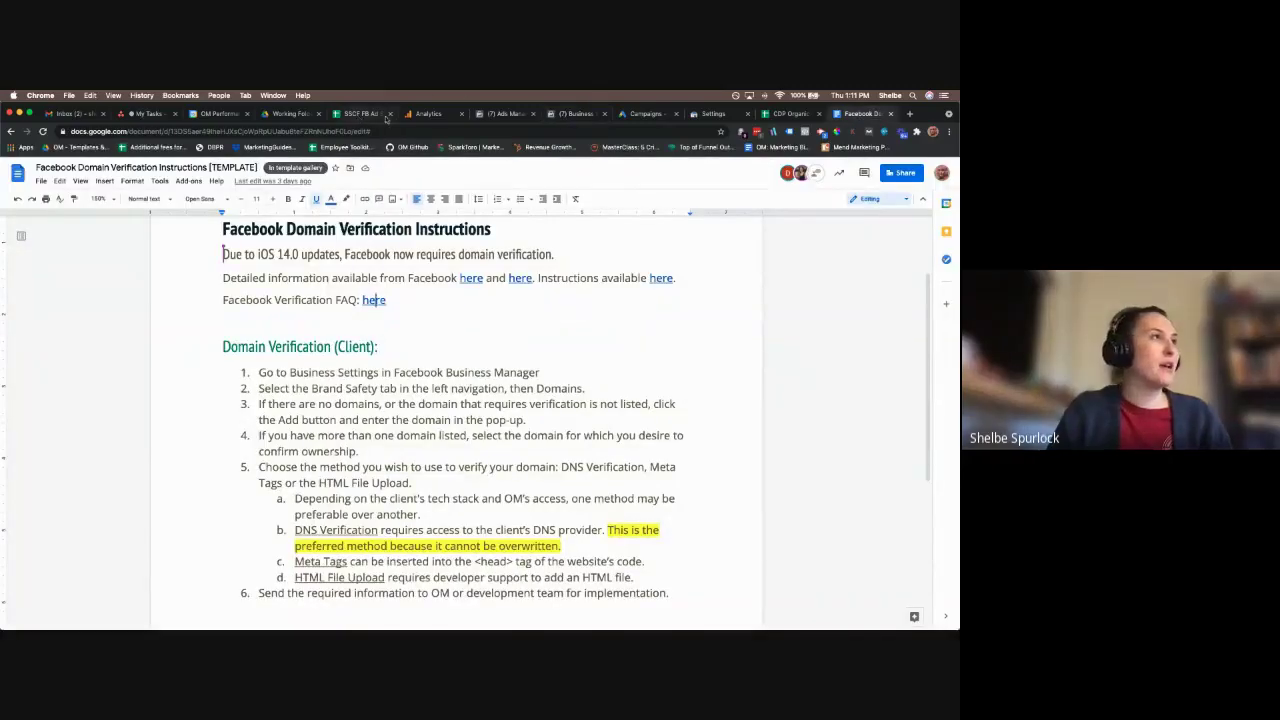
left_click(491, 116)
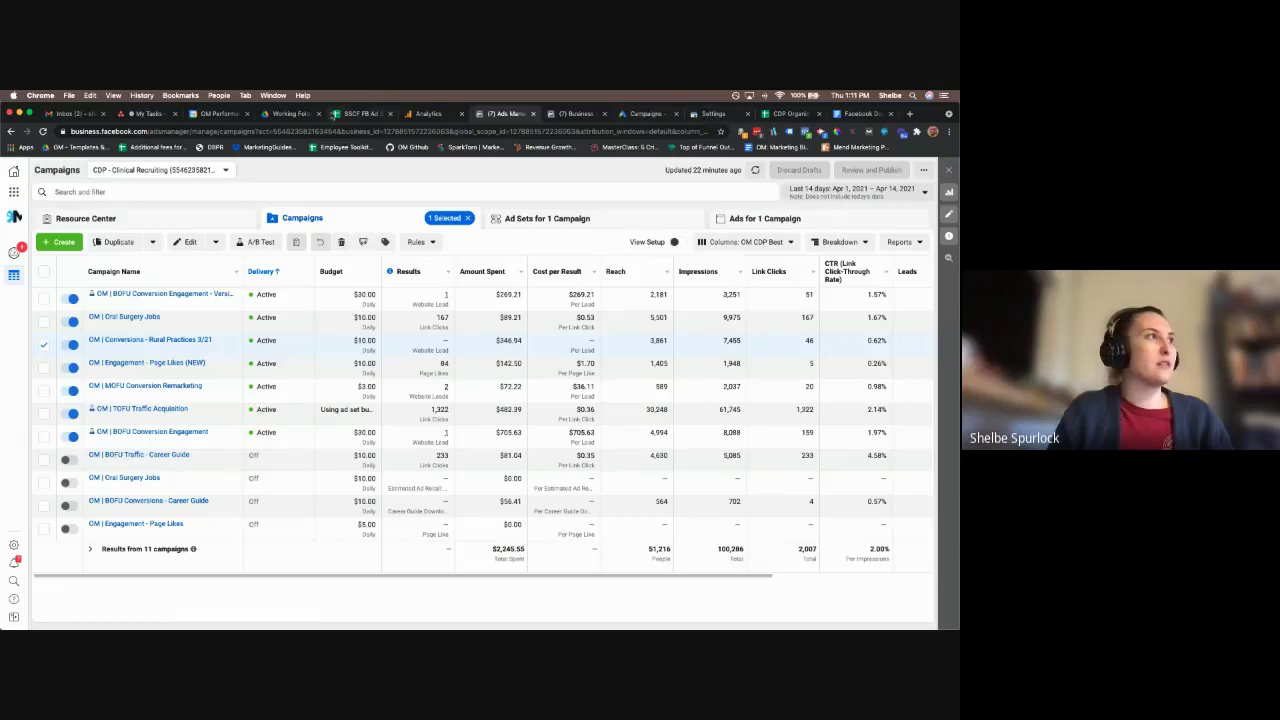
left_click(858, 113)
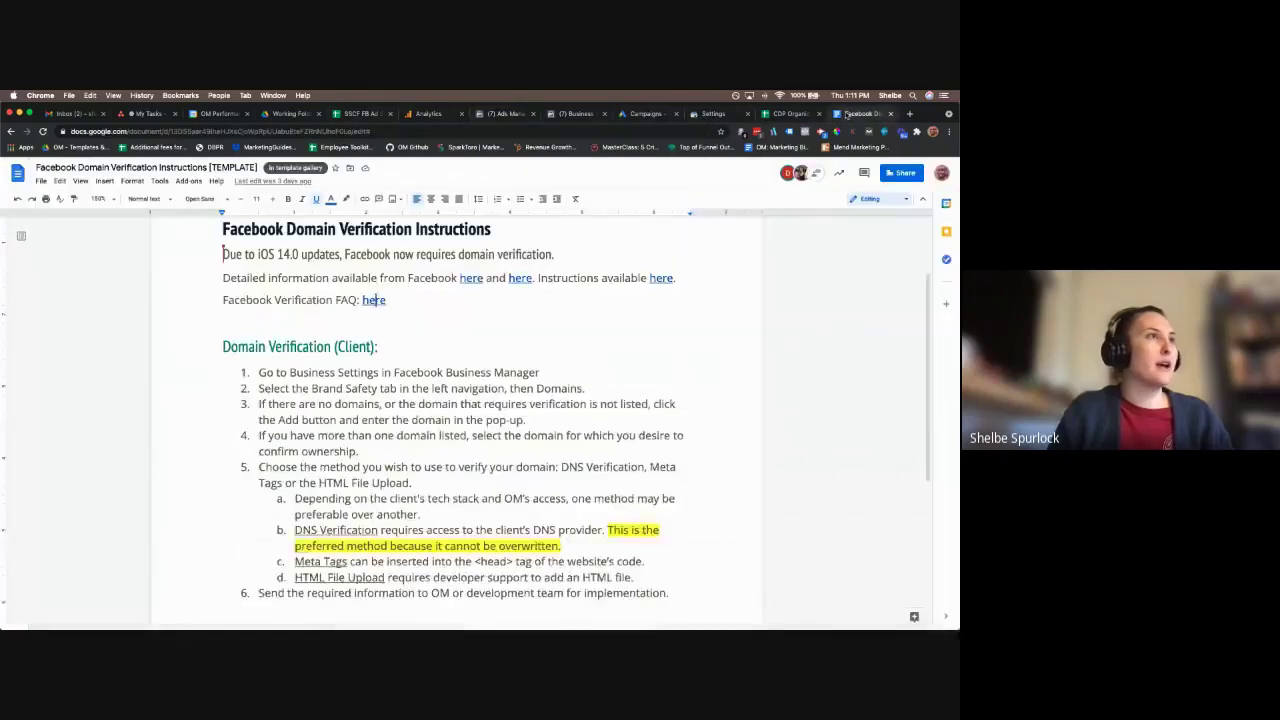
left_click(573, 113)
left_click(616, 286)
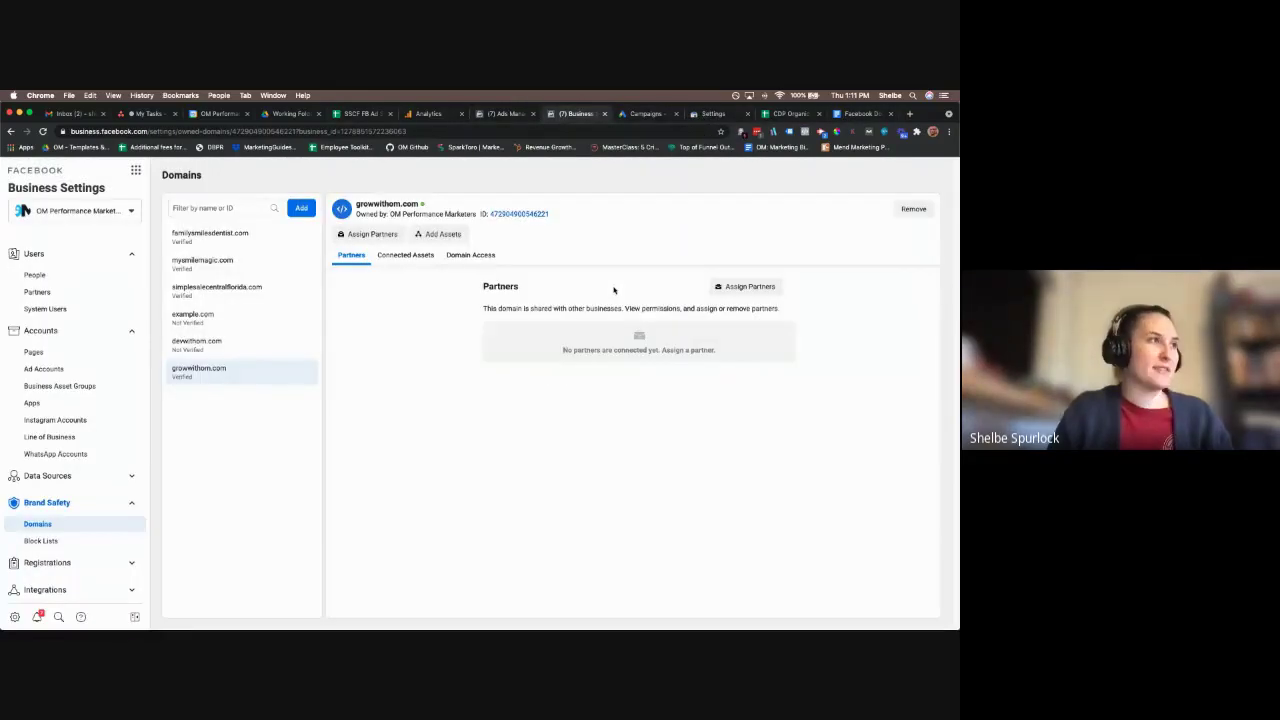
left_click(441, 233)
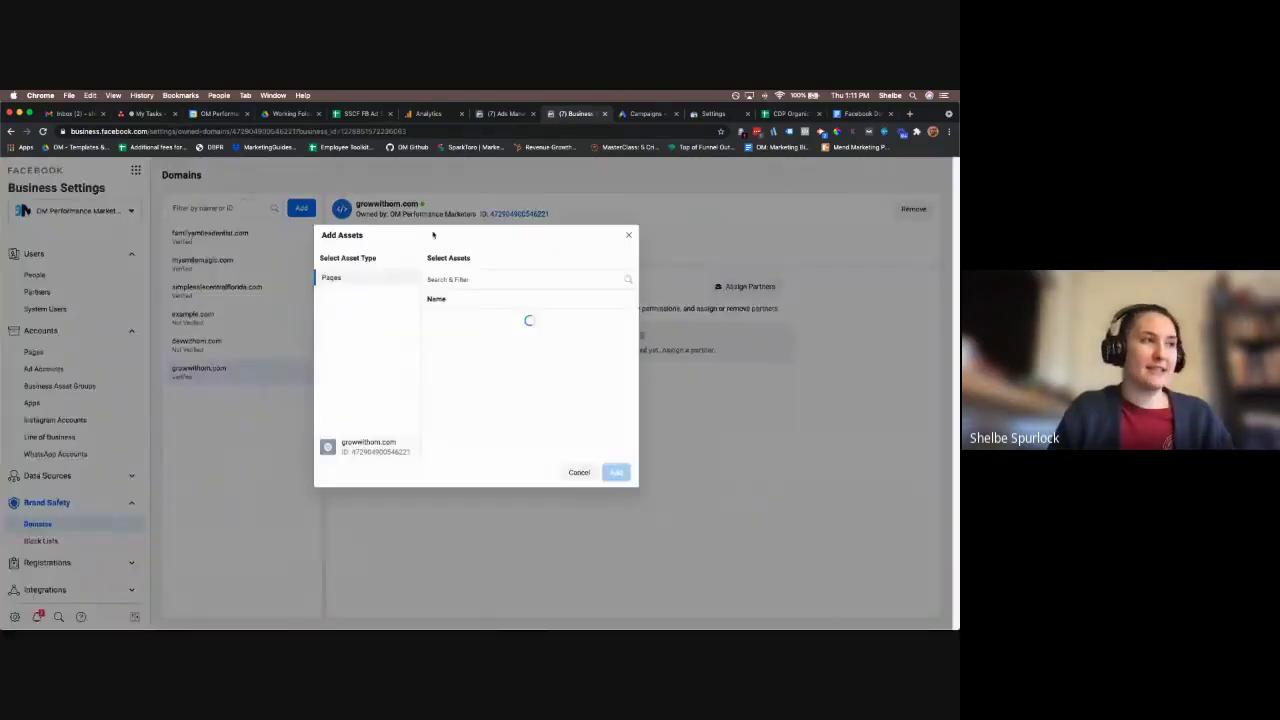
left_click(628, 236)
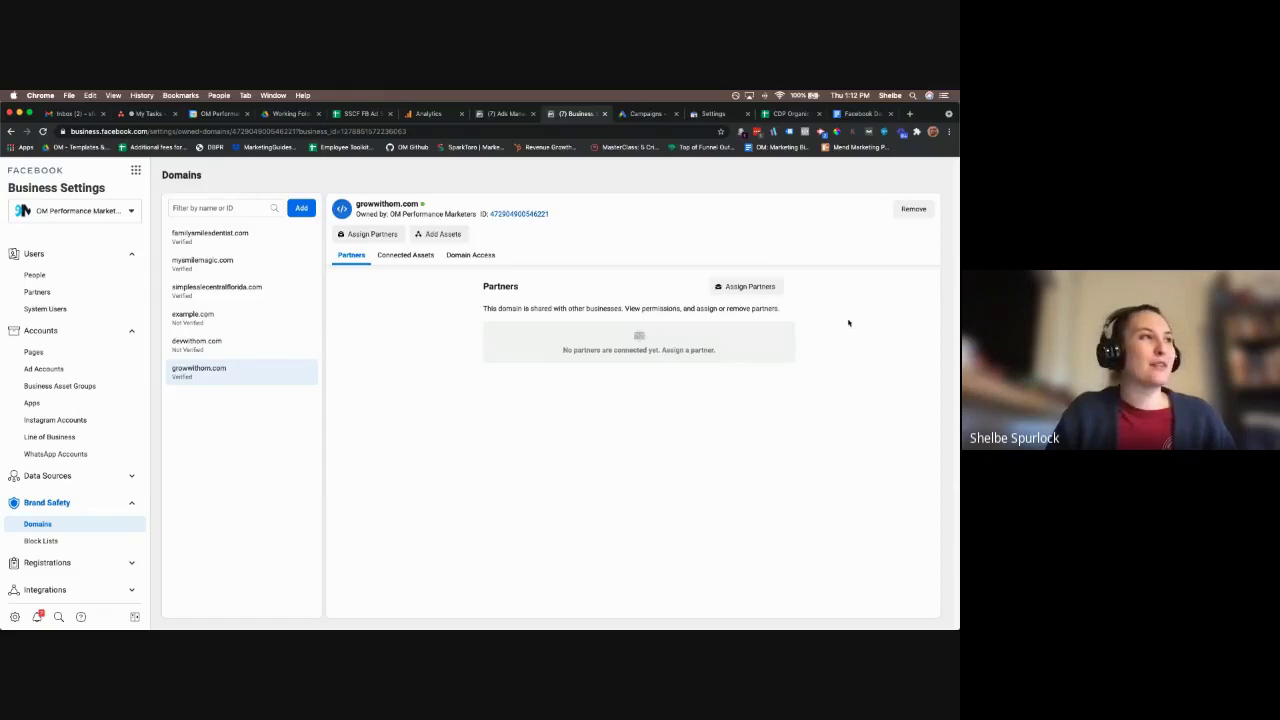
Switch to Ads Manager and open the Resource Center of the CDP - Clinical Recruiting ad account
left_click(866, 113)
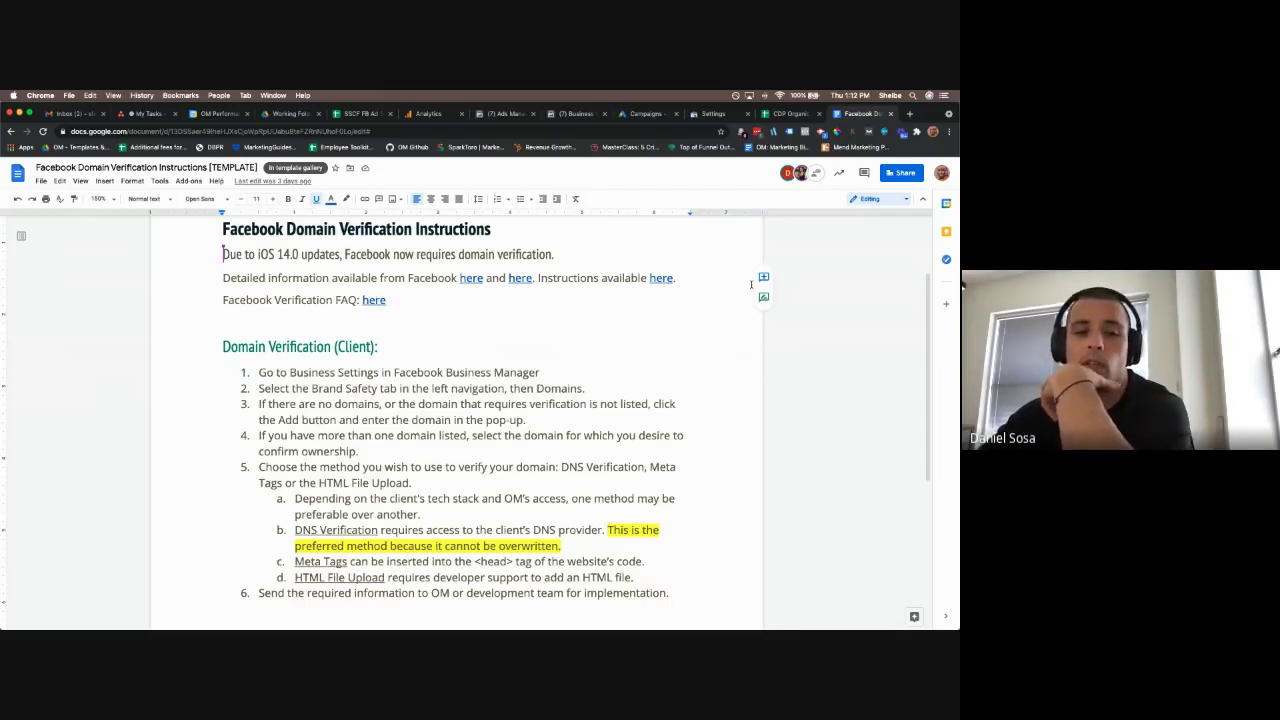
left_click(570, 113)
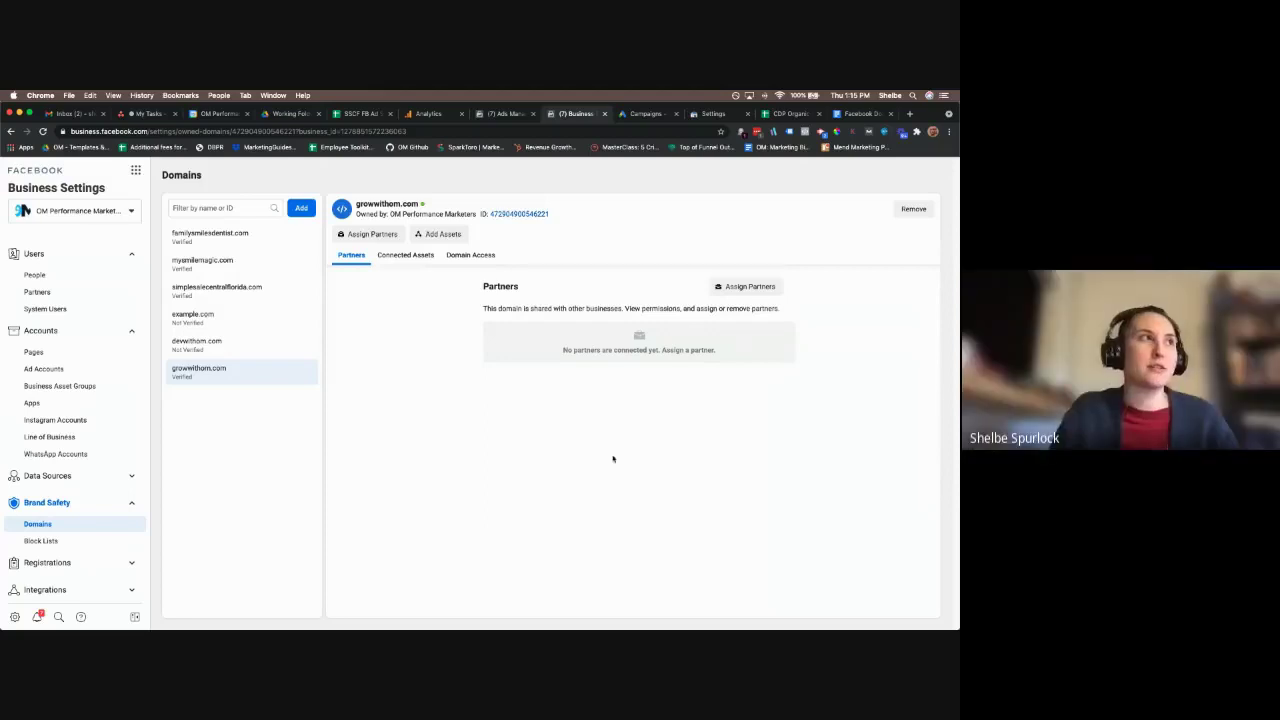
left_click(507, 115)
left_click(128, 221)
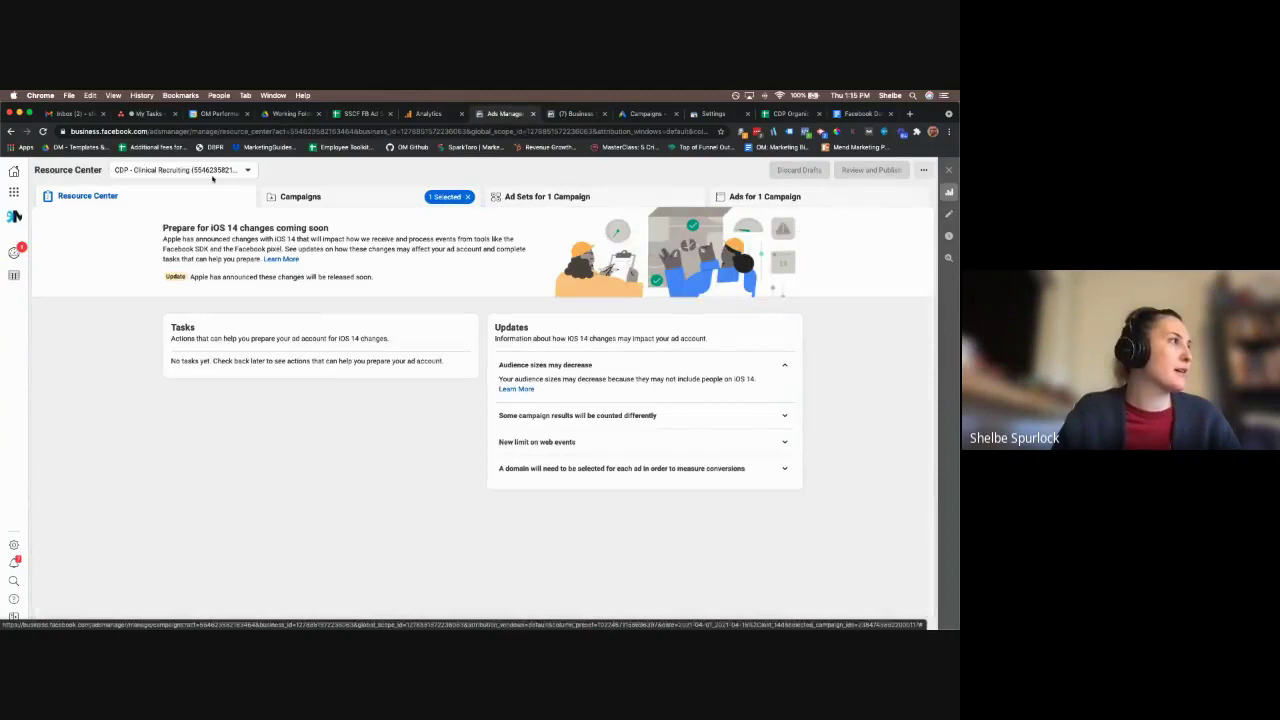
Switch to the Concert Finance | OM ad account and open its Resource Center
left_click(212, 174)
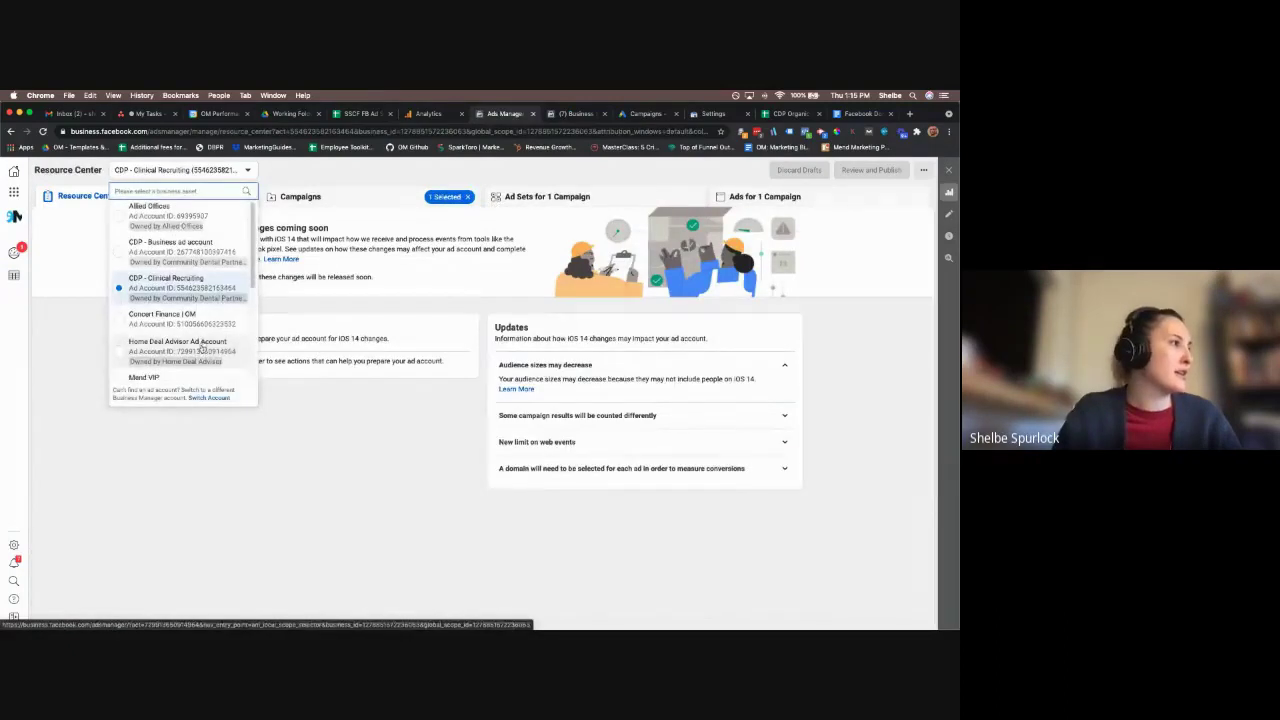
scroll(200, 340, "down", 1)
left_click(200, 278)
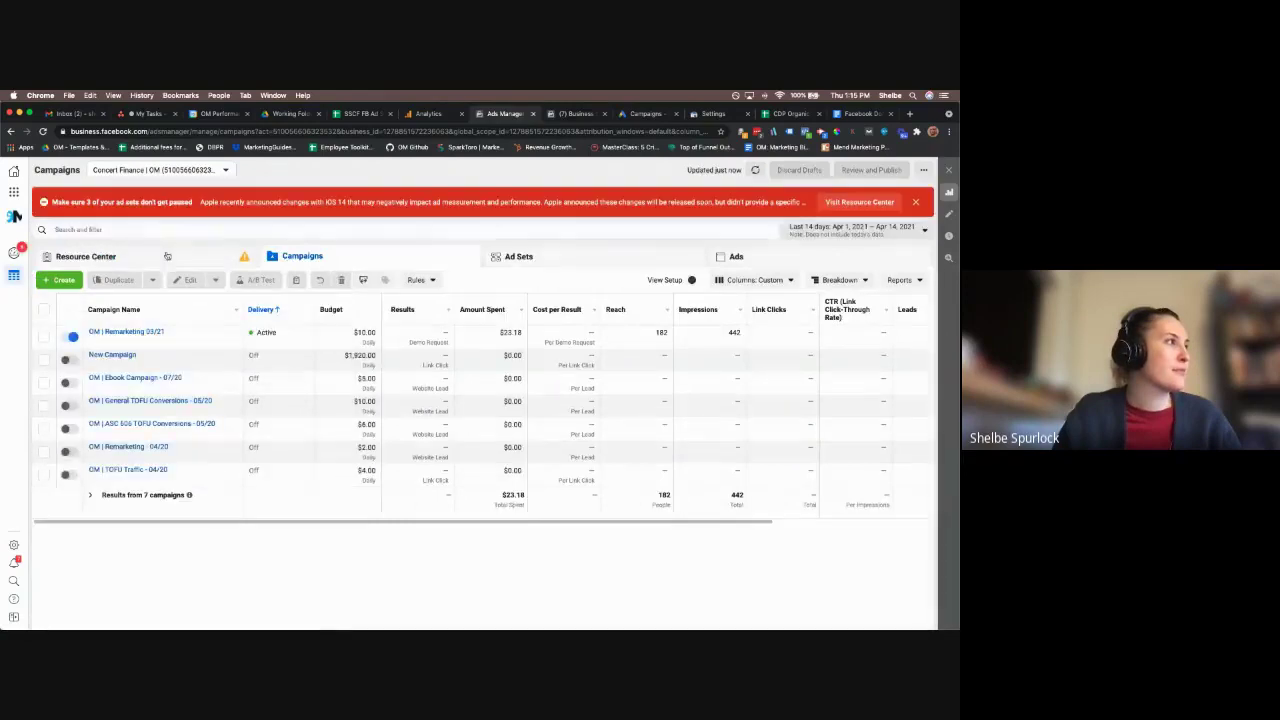
left_click(170, 256)
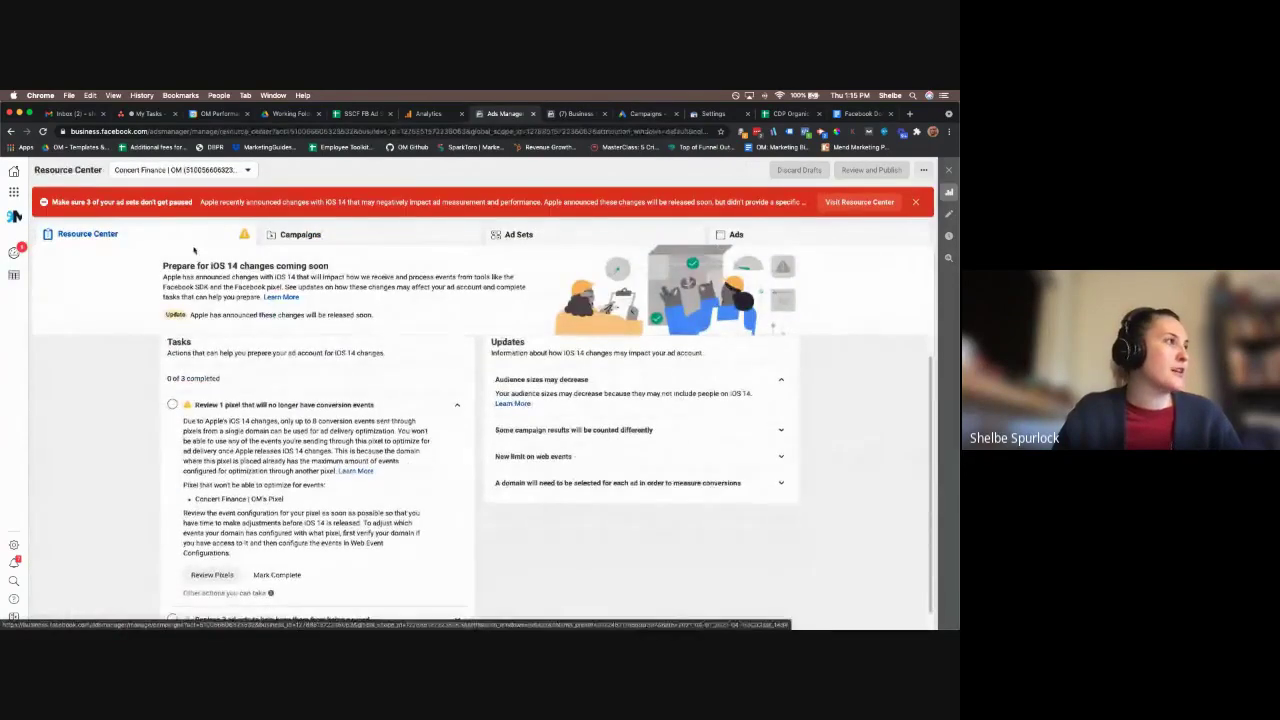
Read the iOS 14 preparation tasks for the ad account, highlighting the ad set pause warning and the conversion event limit
left_click_drag(52, 202, 156, 203)
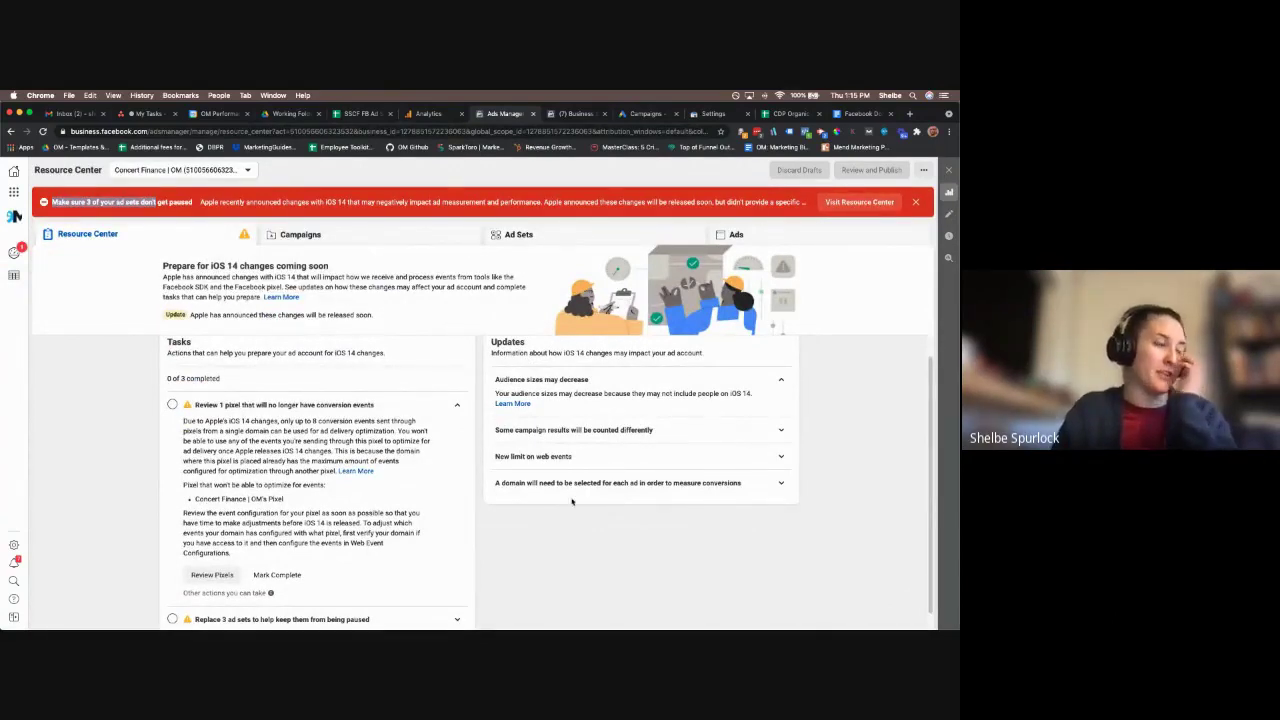
scroll(566, 519, "down", 1)
scroll(566, 519, "down", 1)
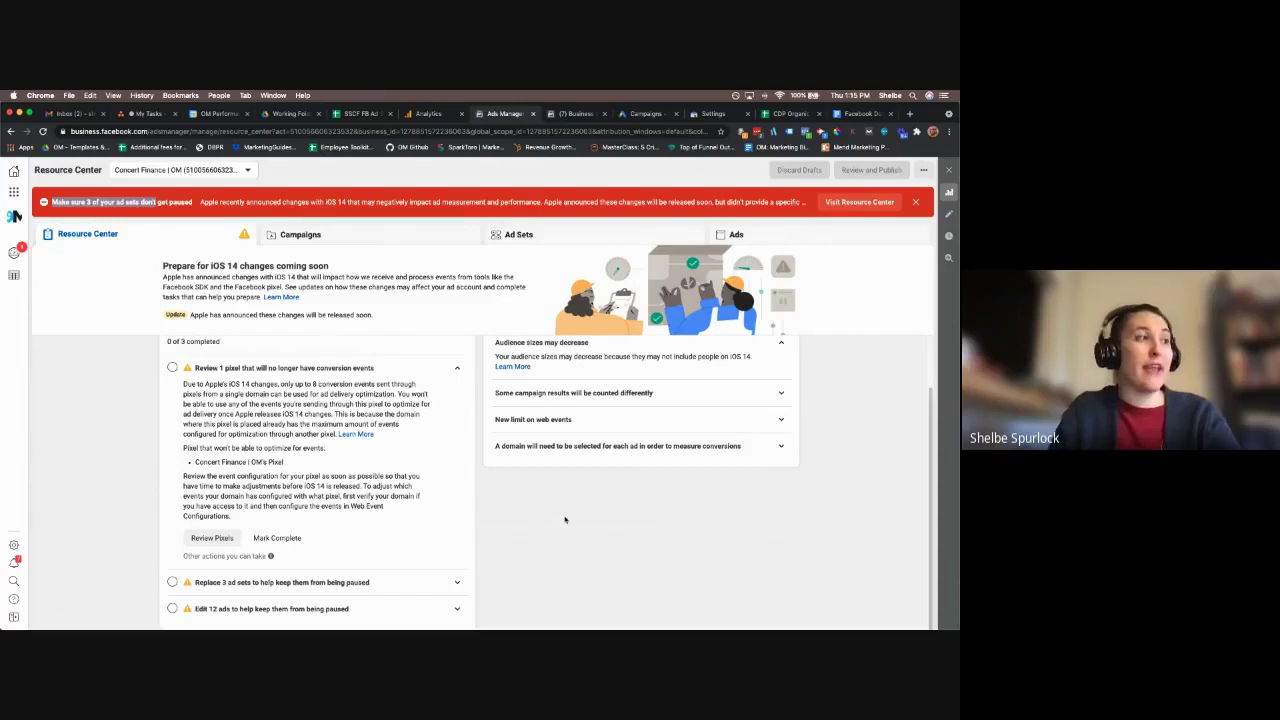
left_click_drag(312, 383, 410, 384)
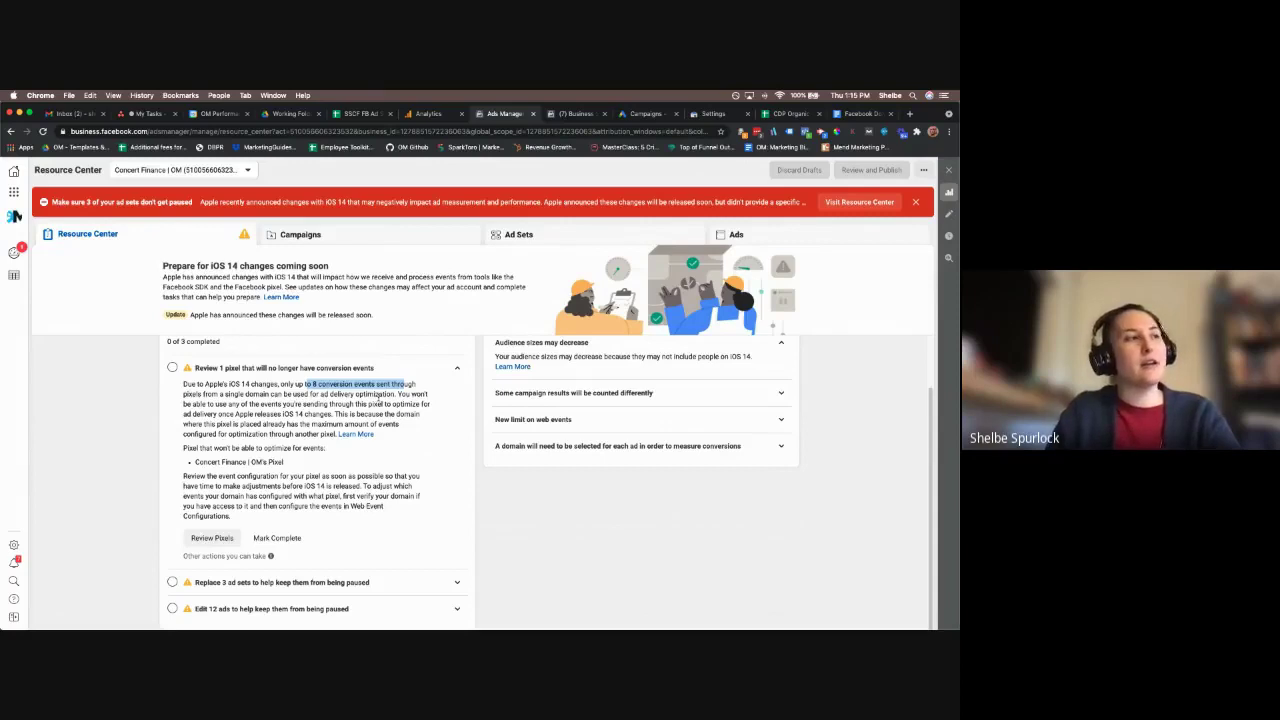
left_click(378, 394)
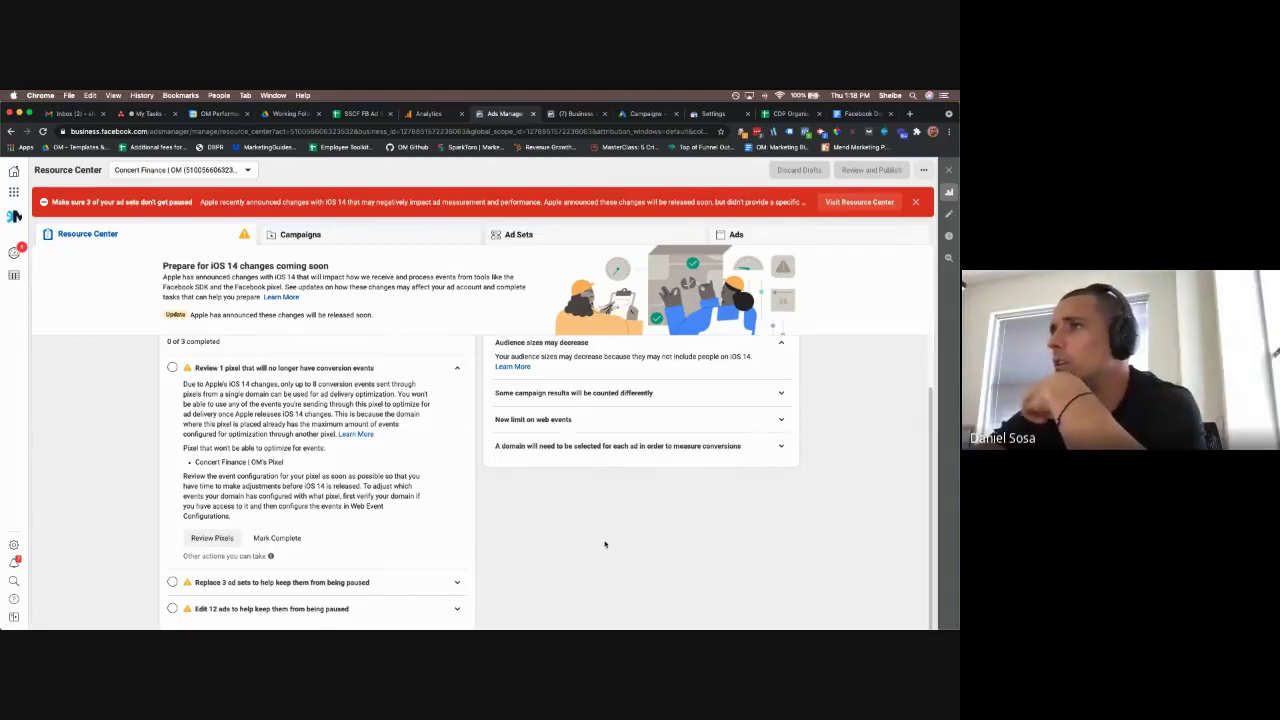
Switch to the Facebook Domain Verification Instructions document in Google Docs and review its verification, partner and page association sections
left_click(859, 115)
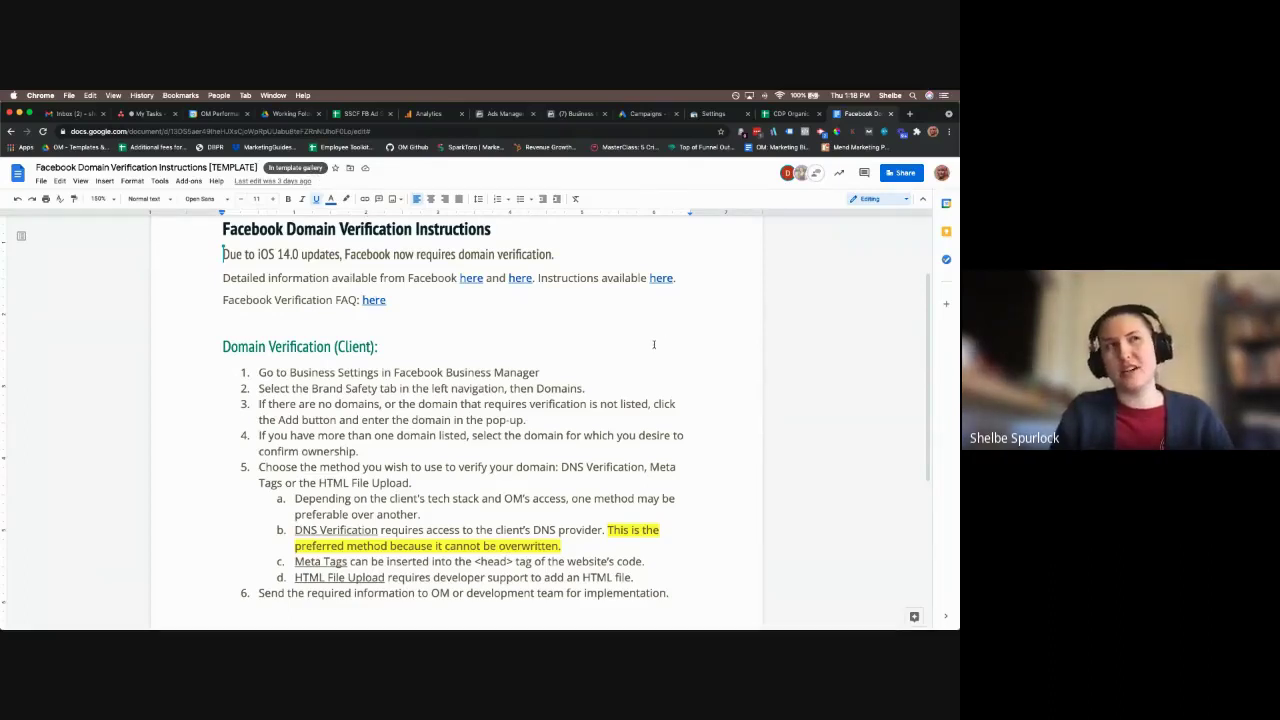
left_click(700, 343)
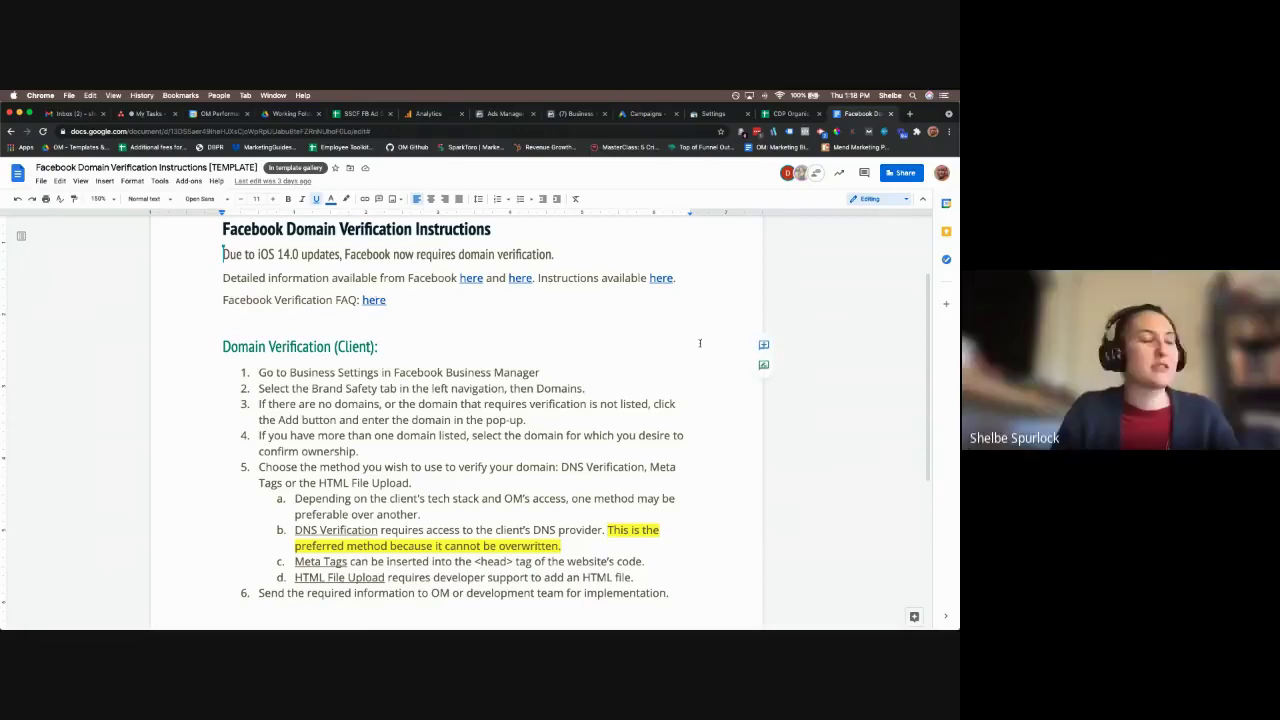
scroll(700, 343, "down", 2)
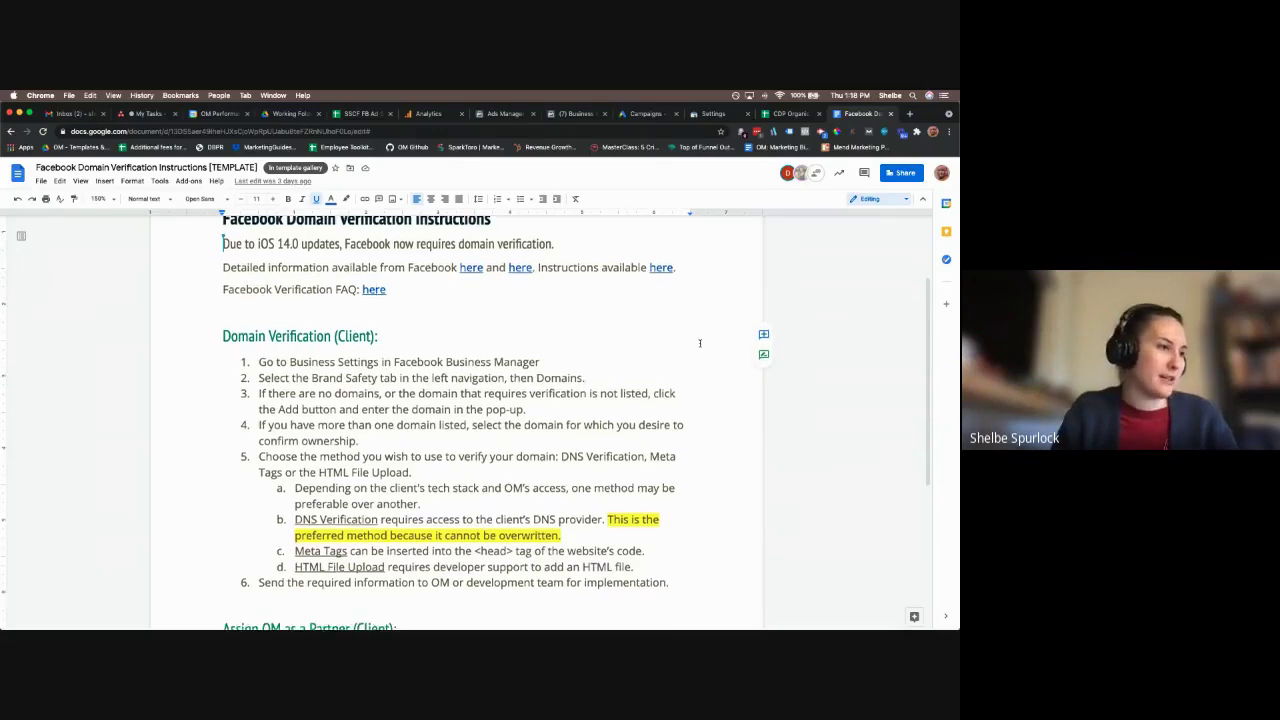
scroll(700, 343, "down", 6)
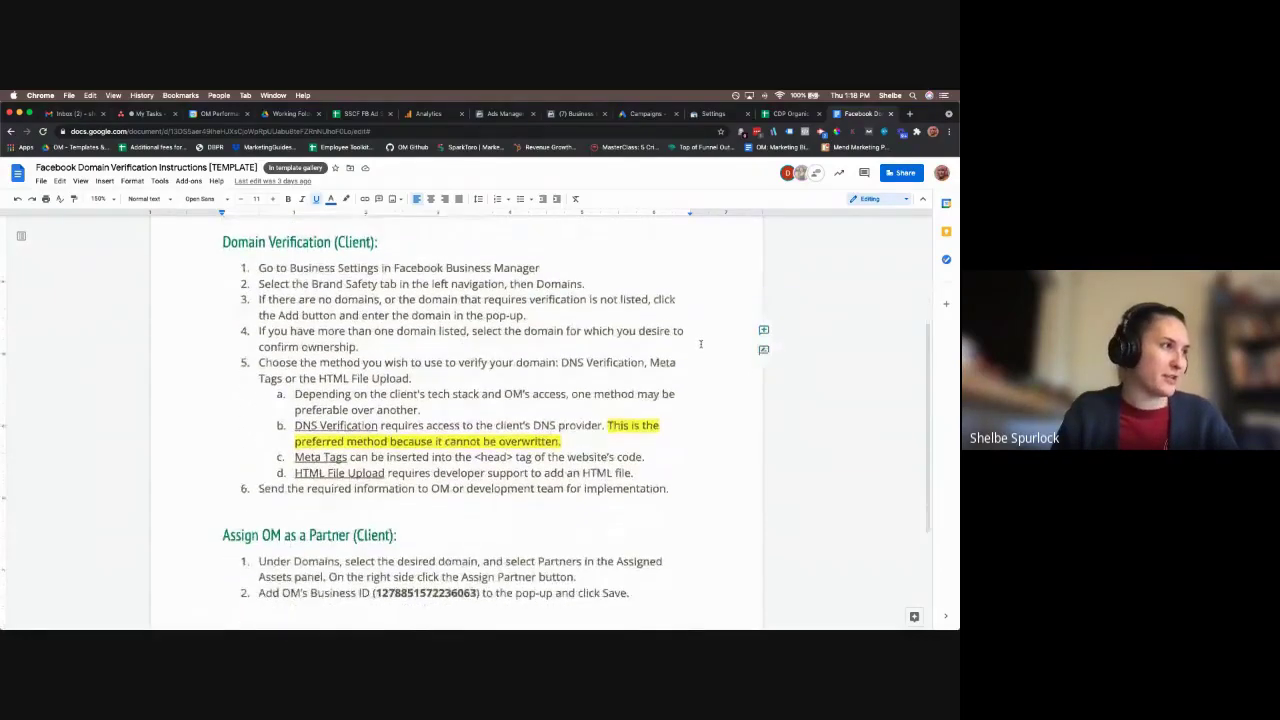
scroll(341, 434, "down", 3)
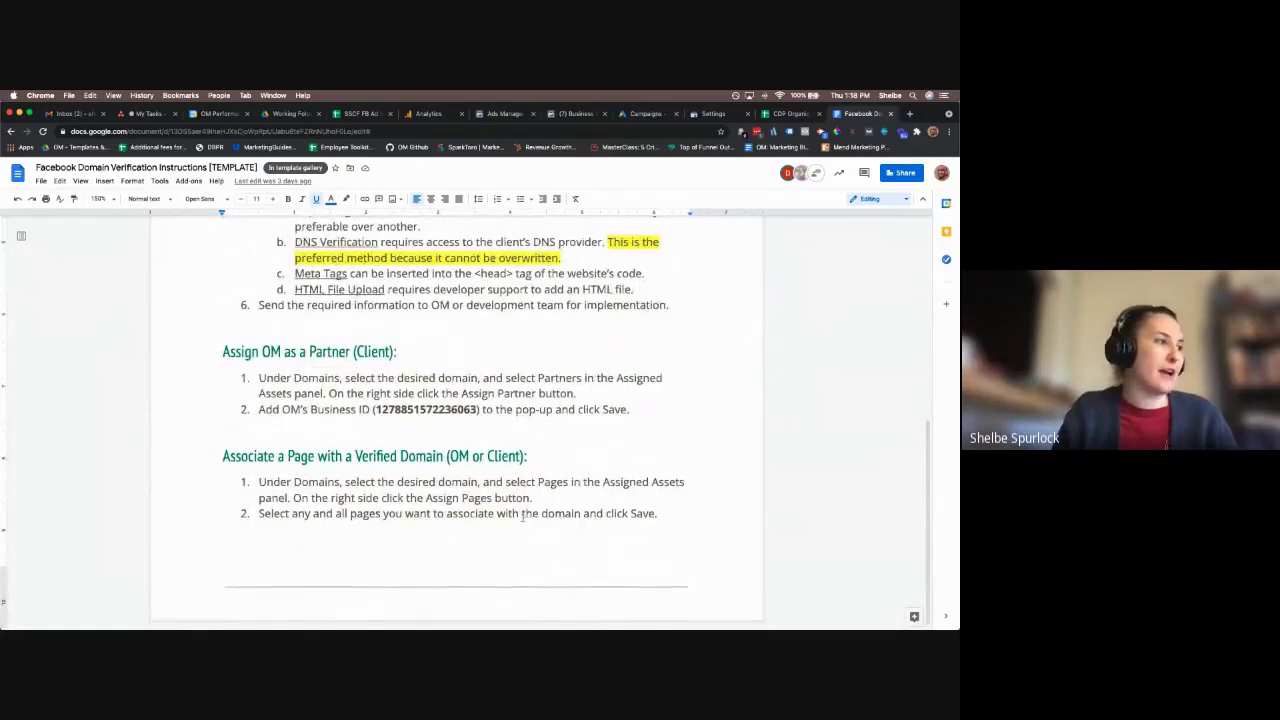
scroll(610, 513, "up", 15)
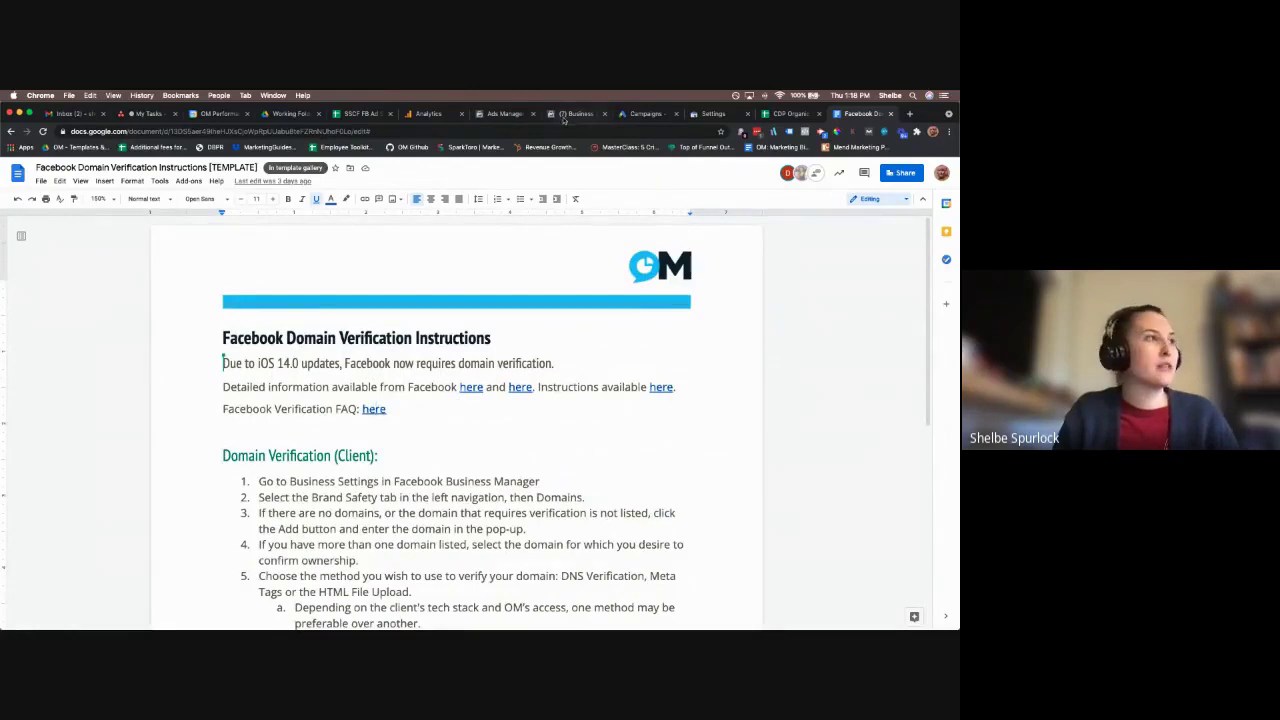
Return to Facebook Business Settings and remove the example.com domain from the business
left_click(567, 113)
left_click(245, 322)
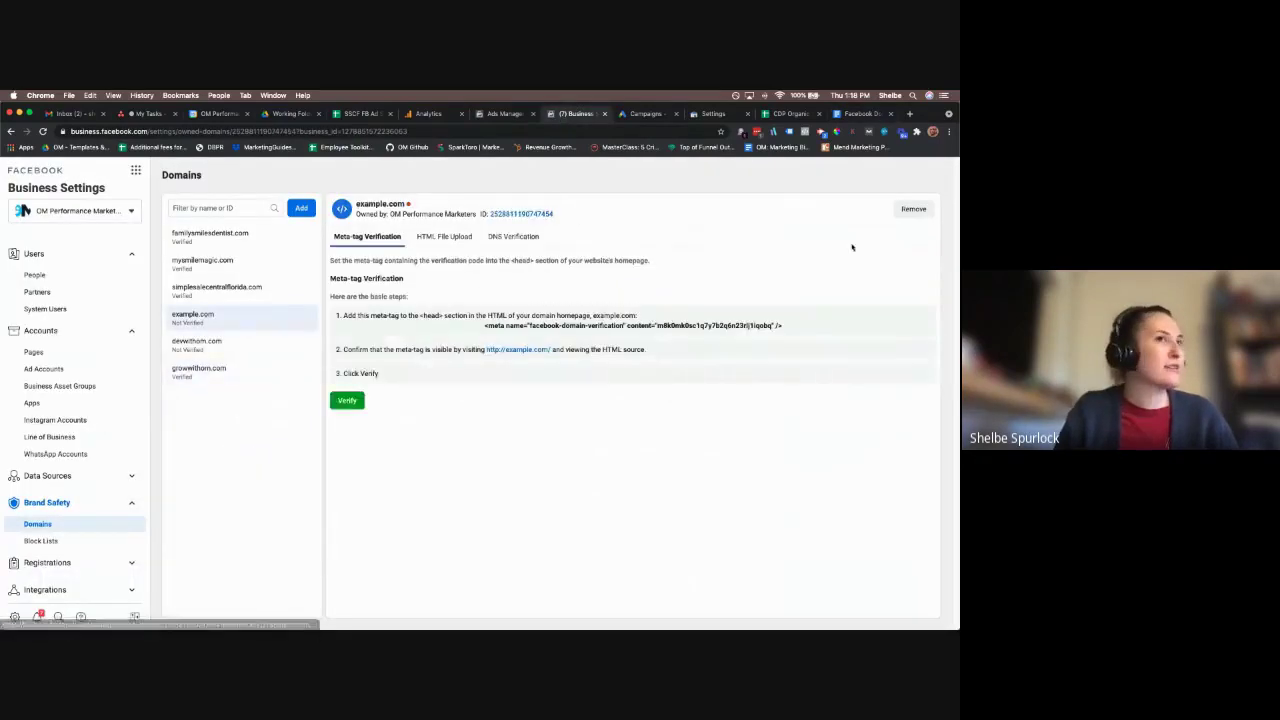
left_click(914, 209)
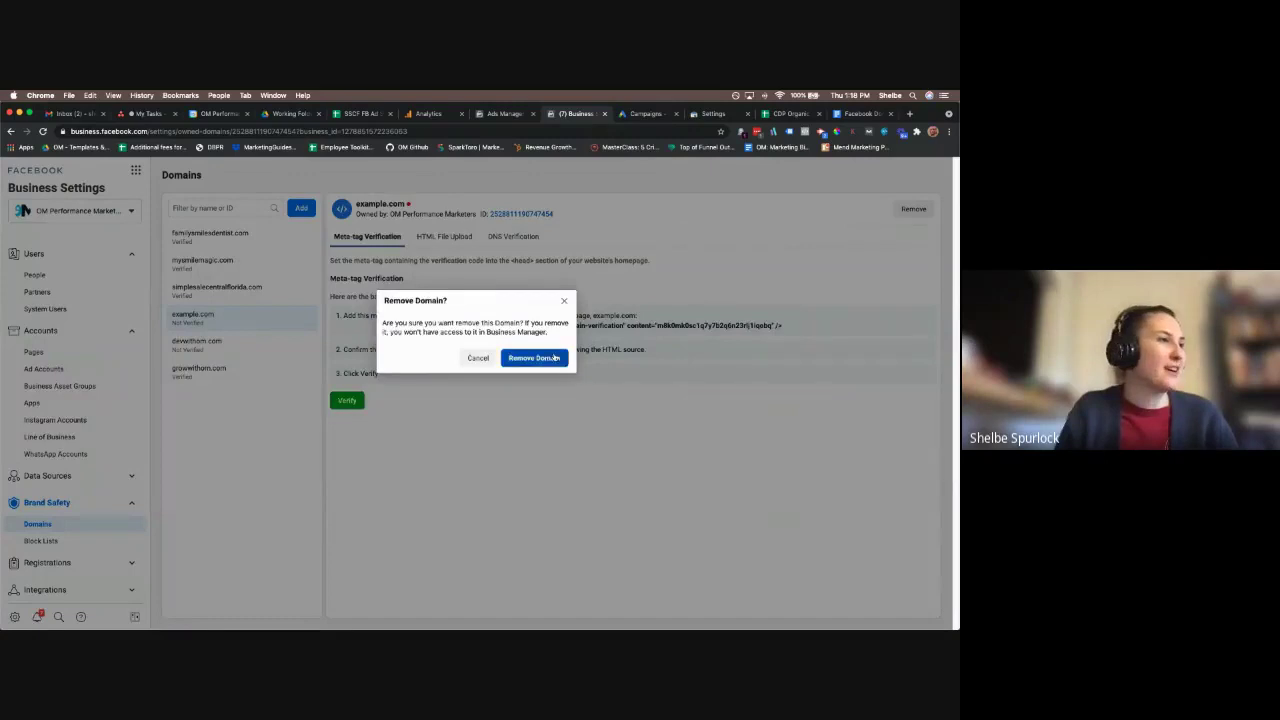
left_click(534, 358)
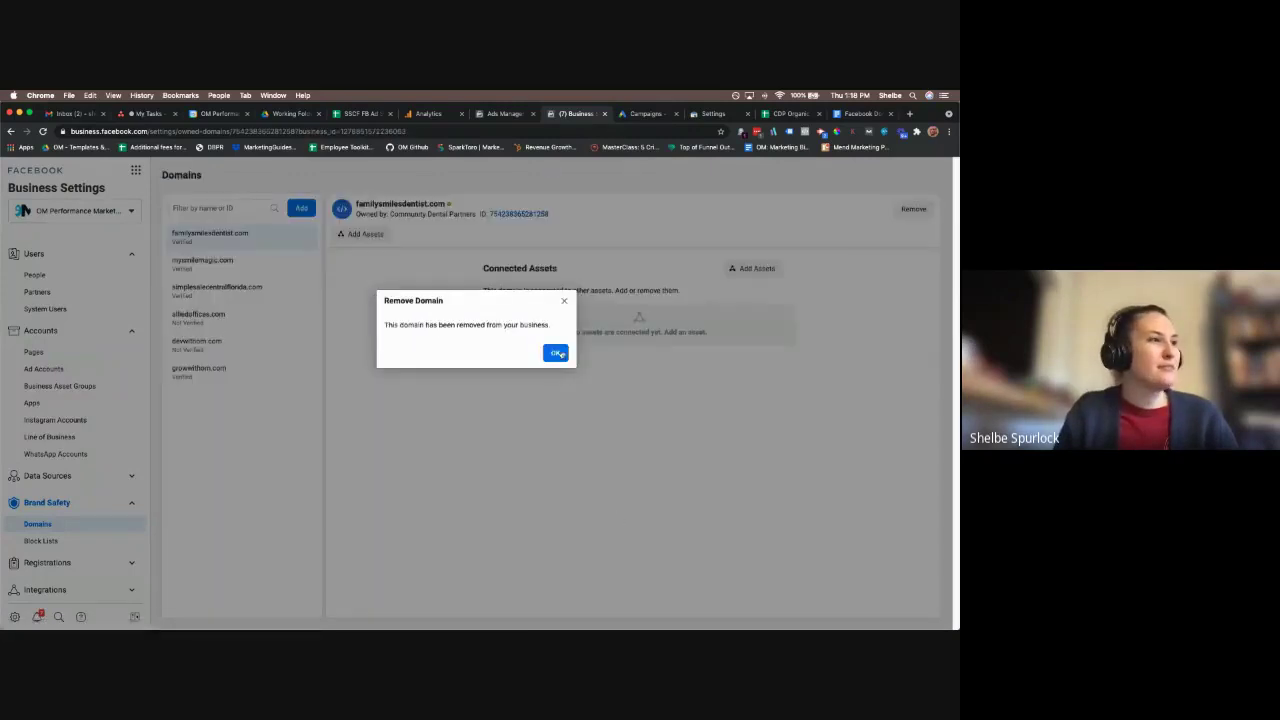
left_click(555, 352)
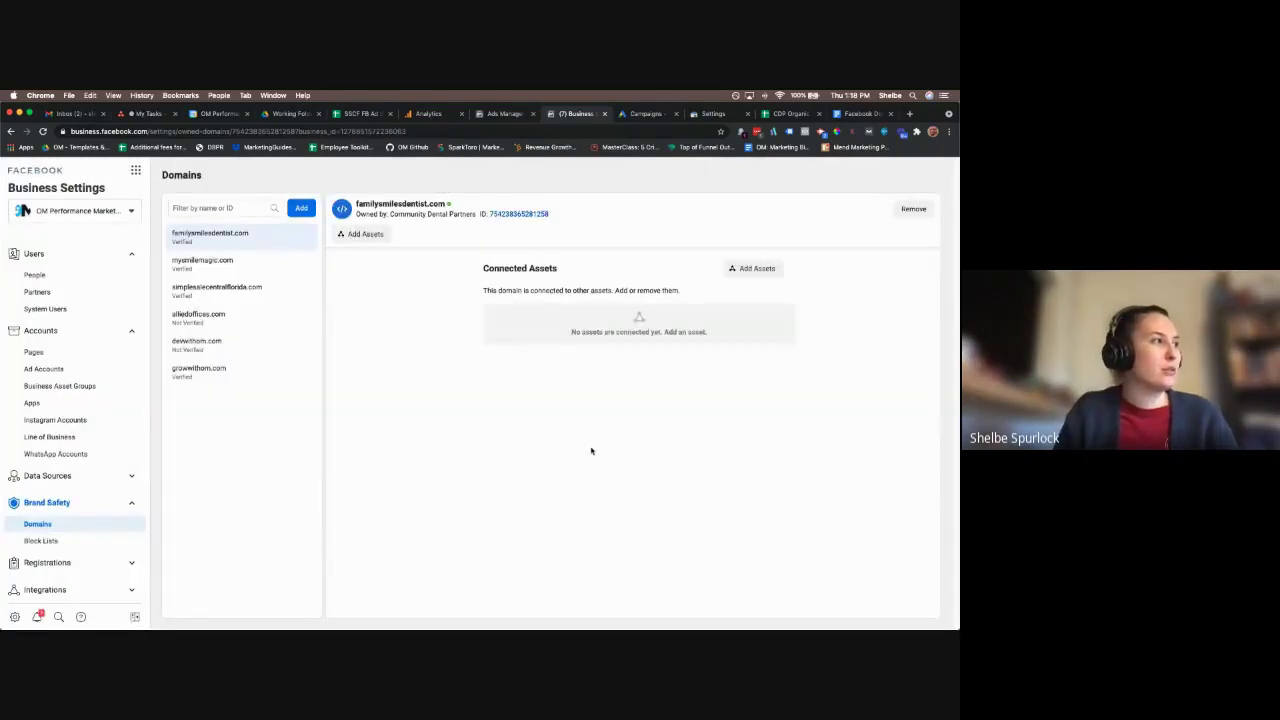